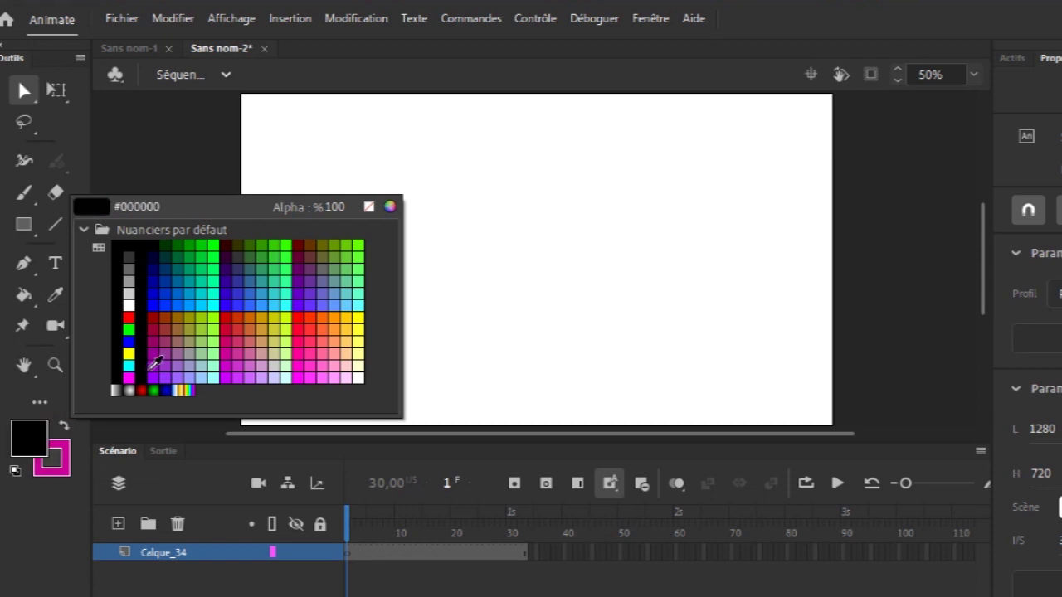
Set the fill colour to bright green and draw a closed triangle on the stage's left half with the Line tool
left_click(129, 329)
left_click(55, 226)
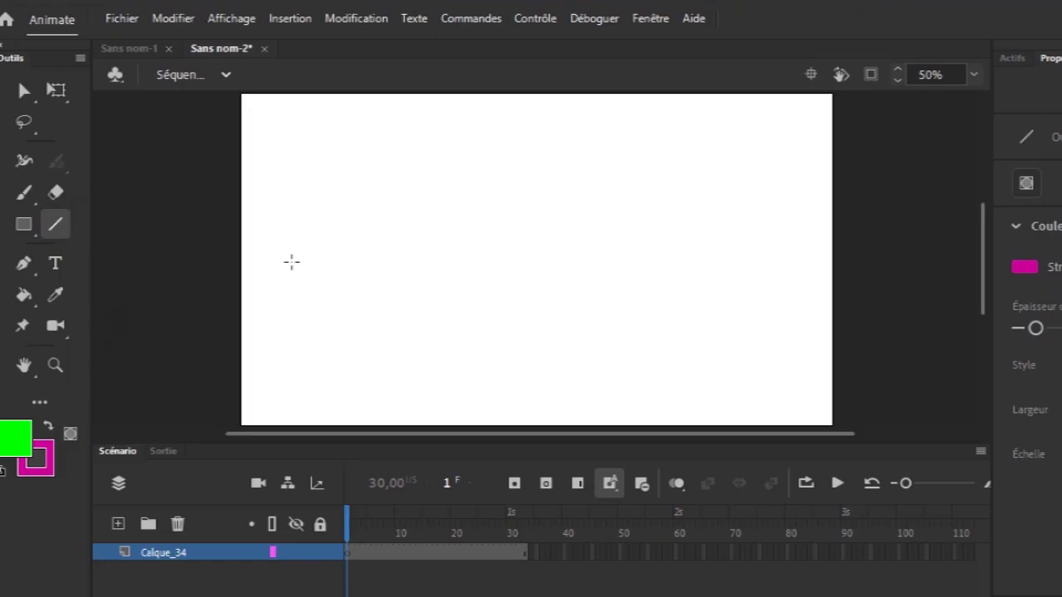
left_click_drag(677, 326, 978, 56)
mouse_move(425, 139)
left_mouse_down()
mouse_move(473, 242)
mouse_move(534, 304)
mouse_move(351, 305)
mouse_move(292, 273)
left_mouse_up()
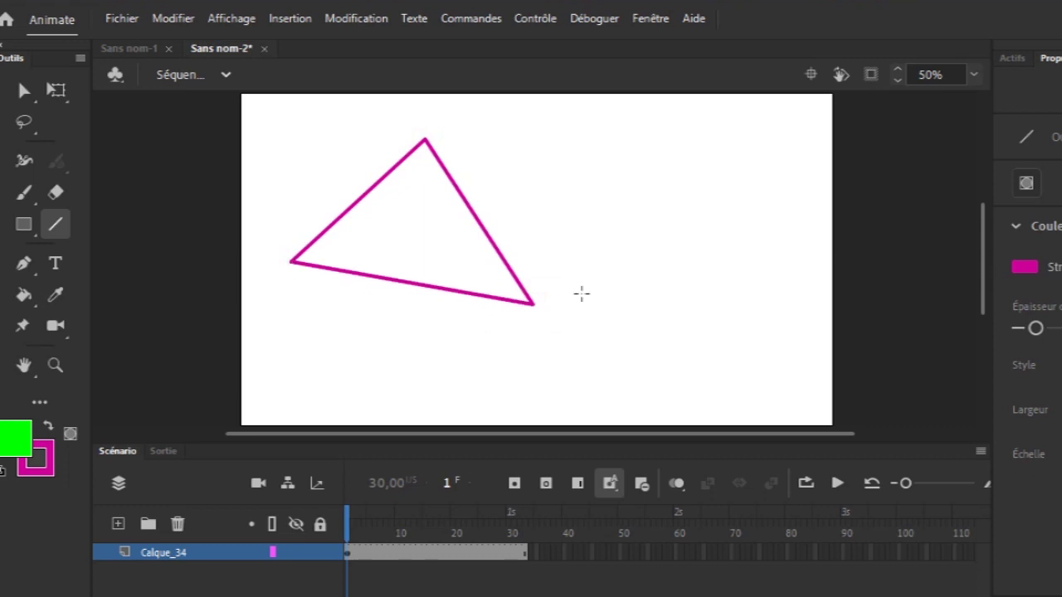
Draw a tilted rectangle and, above it, an irregular closed polygon with straight lines on the stage's right half
mouse_move(580, 281)
left_mouse_down()
mouse_move(645, 215)
mouse_move(706, 243)
mouse_move(759, 293)
mouse_move(687, 367)
mouse_move(586, 304)
mouse_move(578, 282)
left_mouse_up()
mouse_move(592, 148)
left_mouse_down()
mouse_move(643, 149)
mouse_move(741, 212)
left_mouse_up()
mouse_move(742, 213)
left_mouse_down()
mouse_move(758, 113)
mouse_move(664, 104)
mouse_move(654, 136)
mouse_move(576, 126)
mouse_move(592, 148)
left_mouse_up()
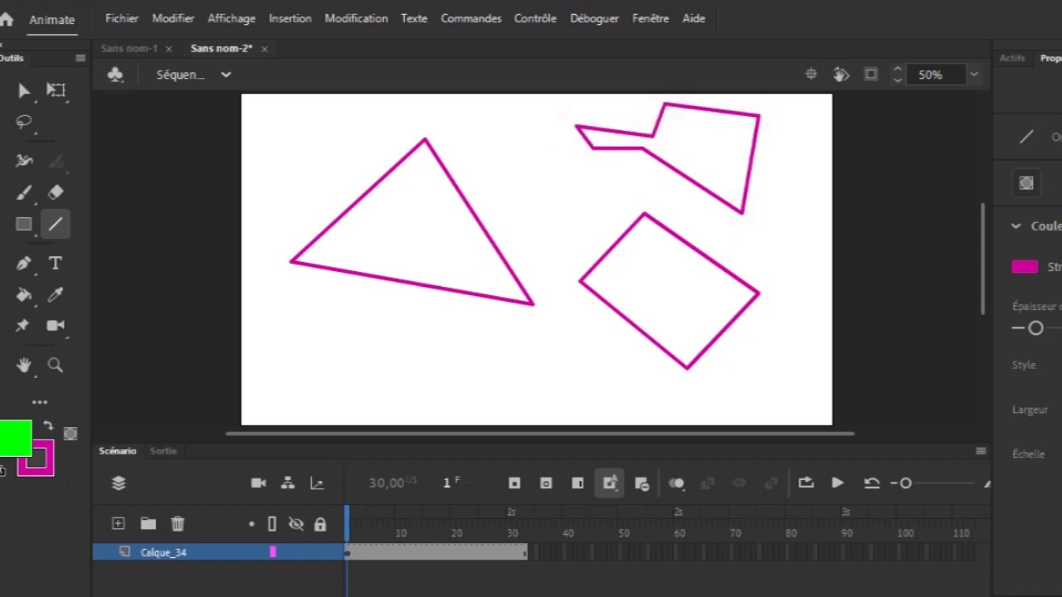
Fill the triangle, the tilted rectangle and the irregular polygon with green using the Paint Bucket
left_click(23, 295)
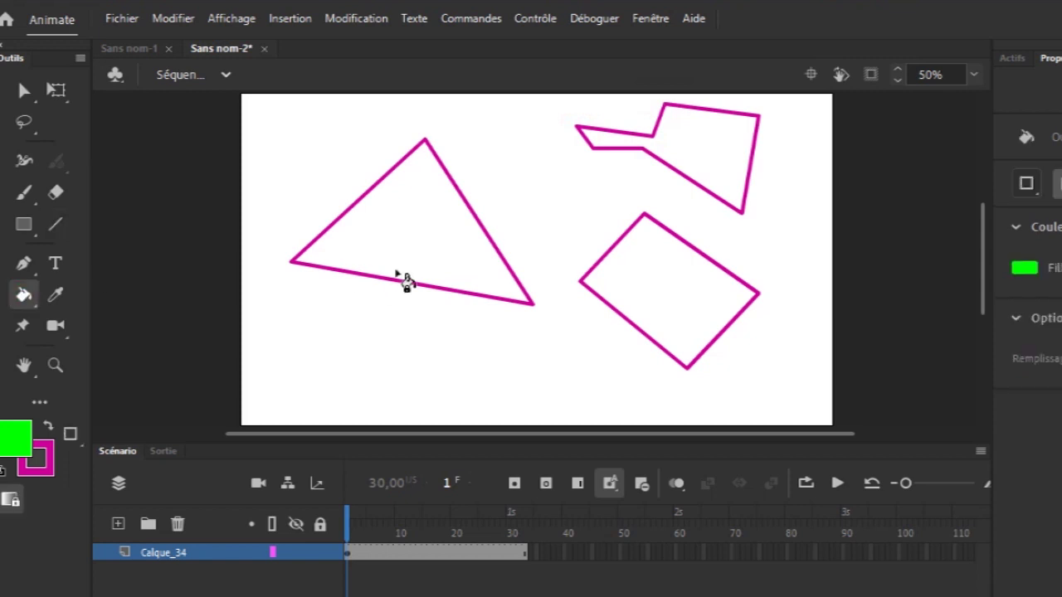
left_click(401, 280)
left_click(672, 285)
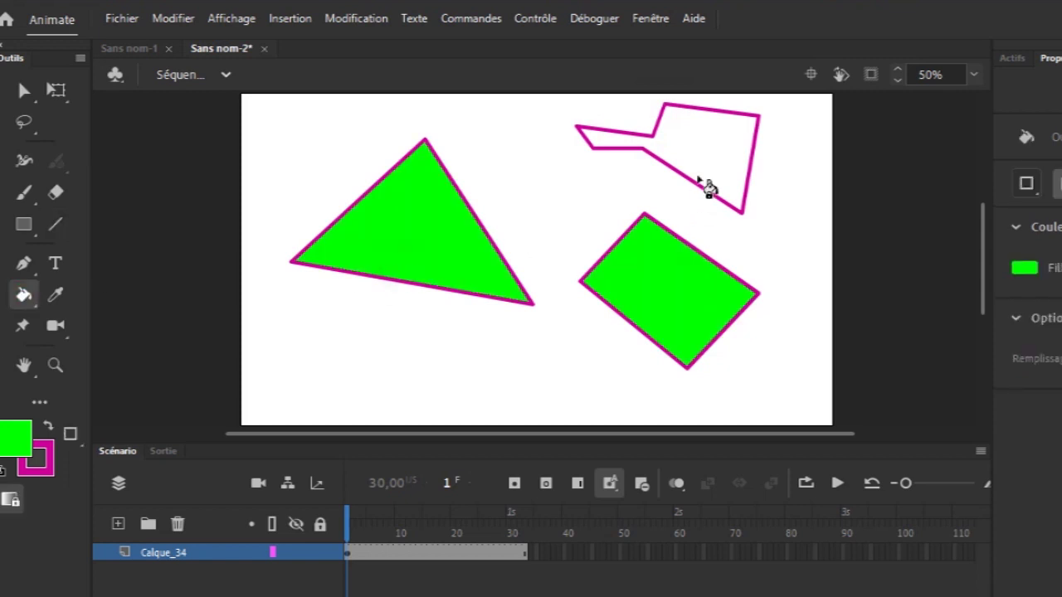
left_click(712, 171)
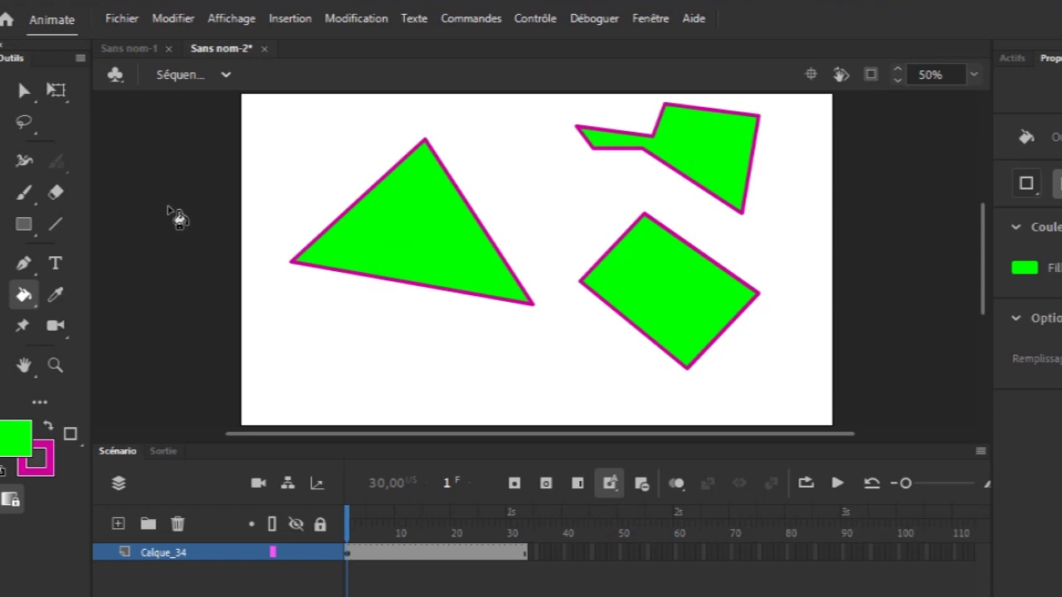
Select all three filled shapes on the stage and delete them
left_click(24, 90)
left_click_drag(265, 102, 815, 398)
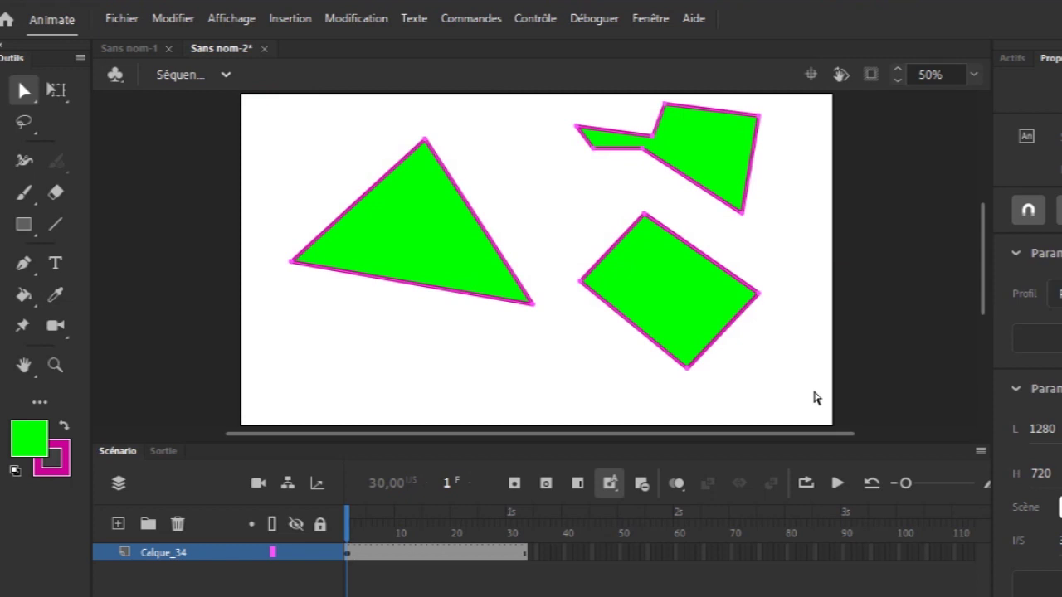
key("Delete")
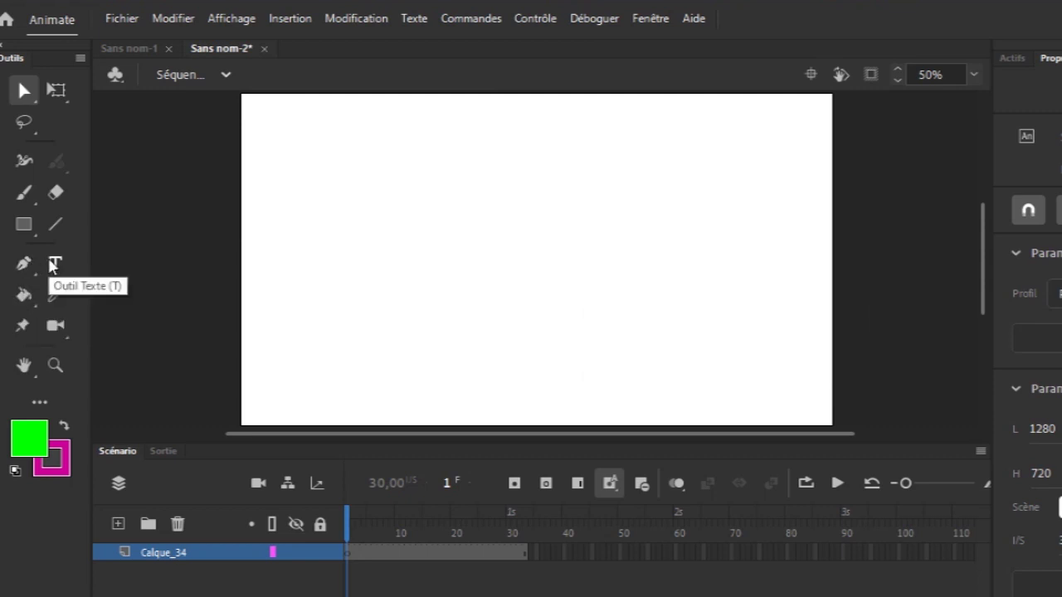
Draw a straight horizontal line about 1138 px long across the stage
left_click(55, 224)
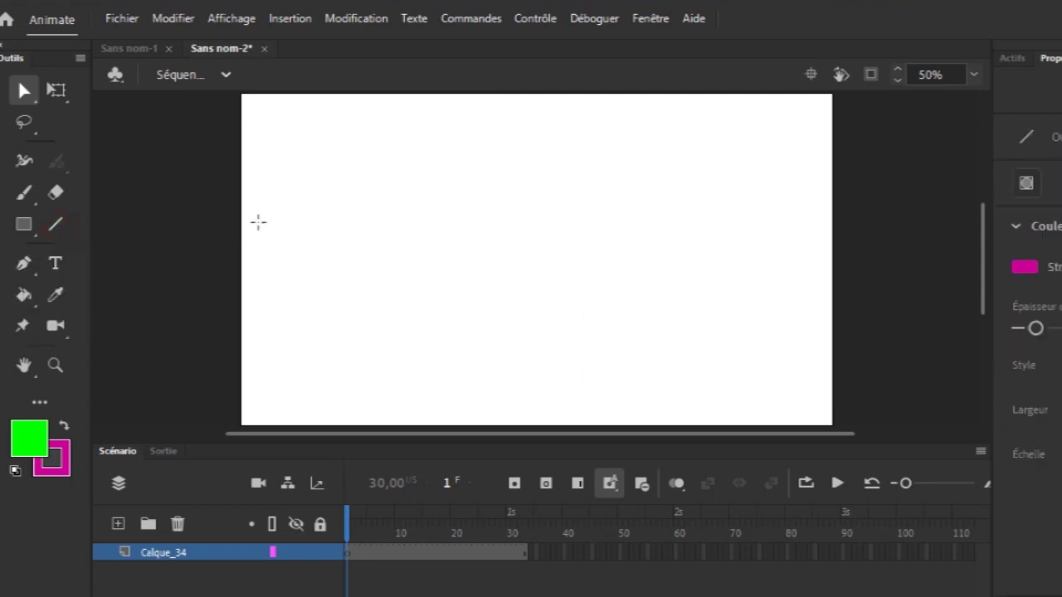
mouse_move(267, 228)
left_mouse_down()
mouse_move(783, 216)
mouse_move(794, 239)
left_mouse_up()
key("shift")
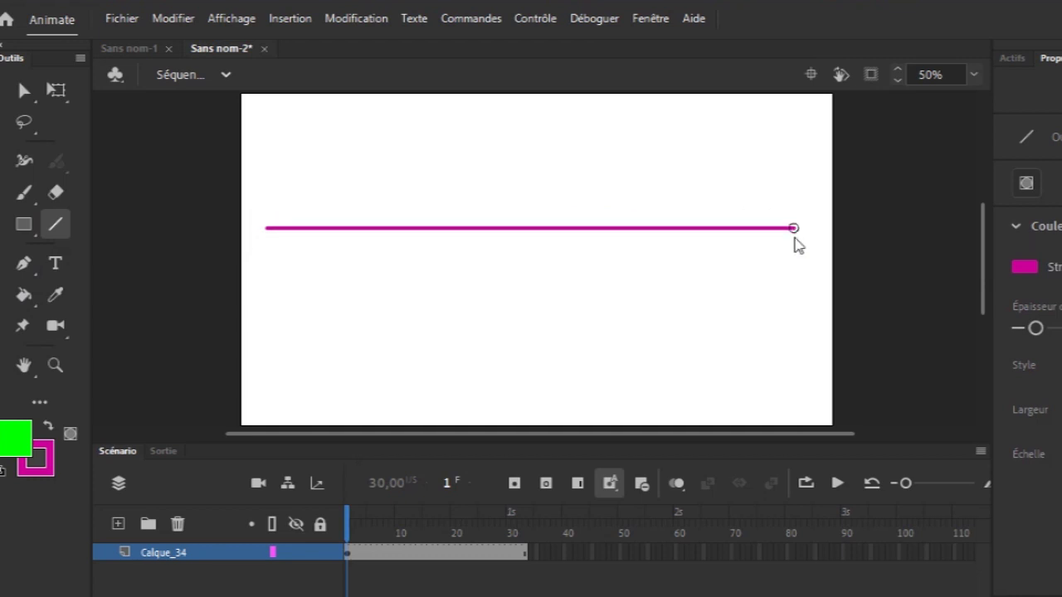
left_click_drag(794, 236, 794, 237)
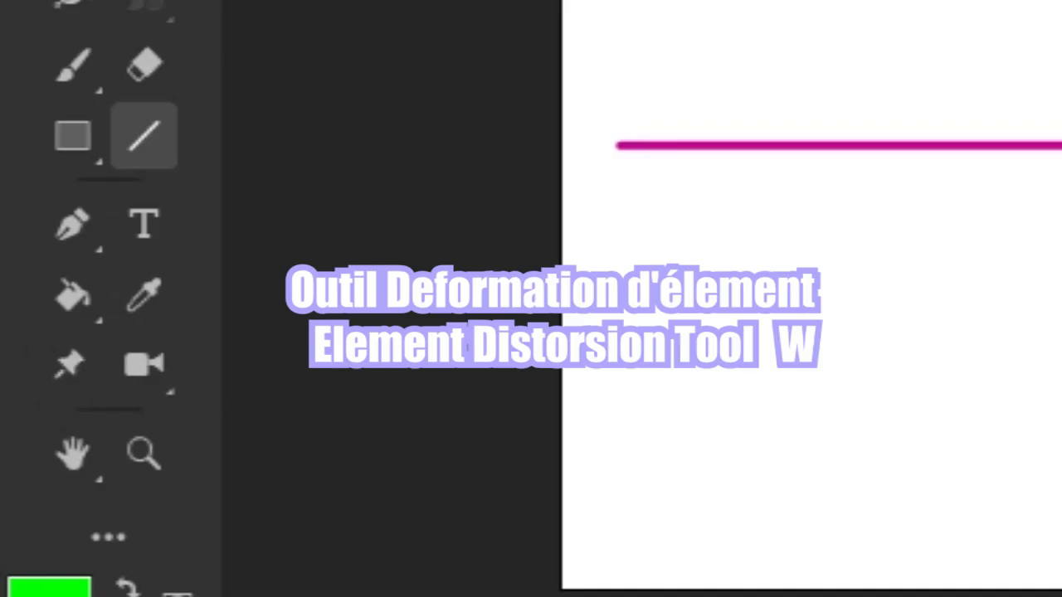
Place three Asset Warp pins on the line: near its left end, right of its centre and near its right end
left_click(75, 370)
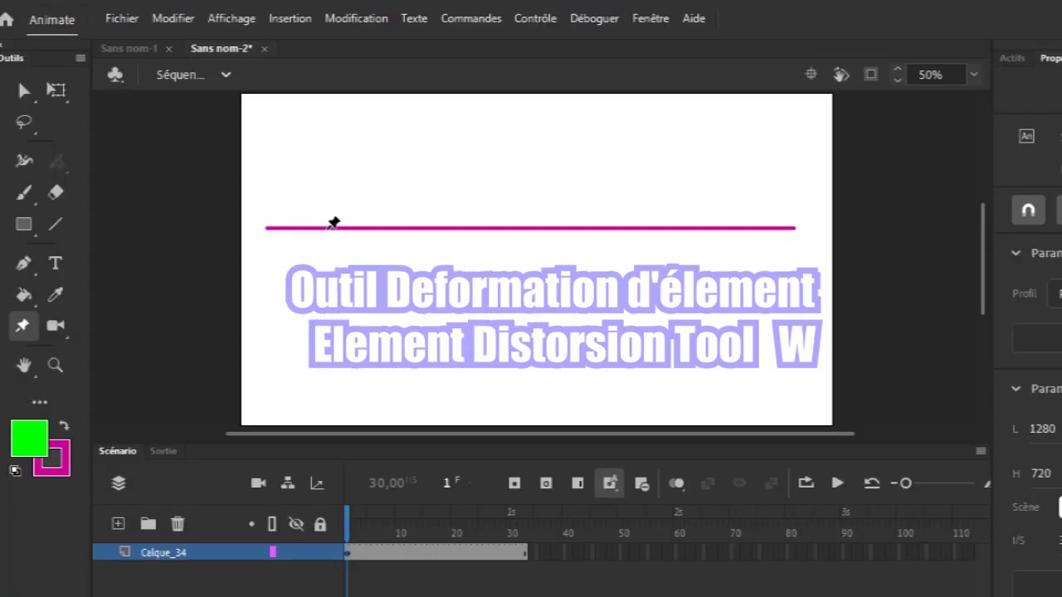
left_click(332, 226)
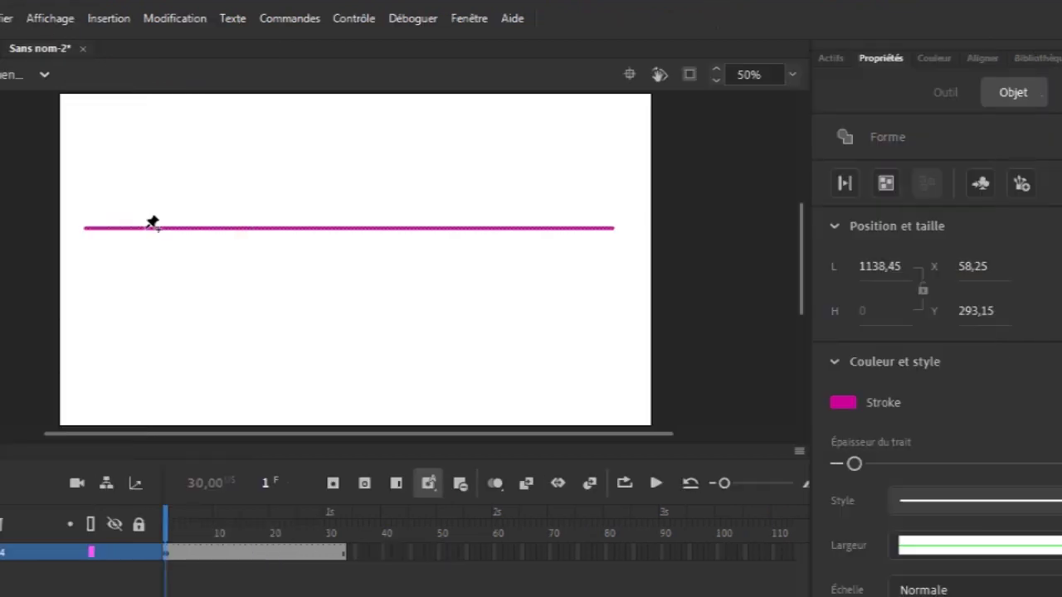
left_click(148, 227)
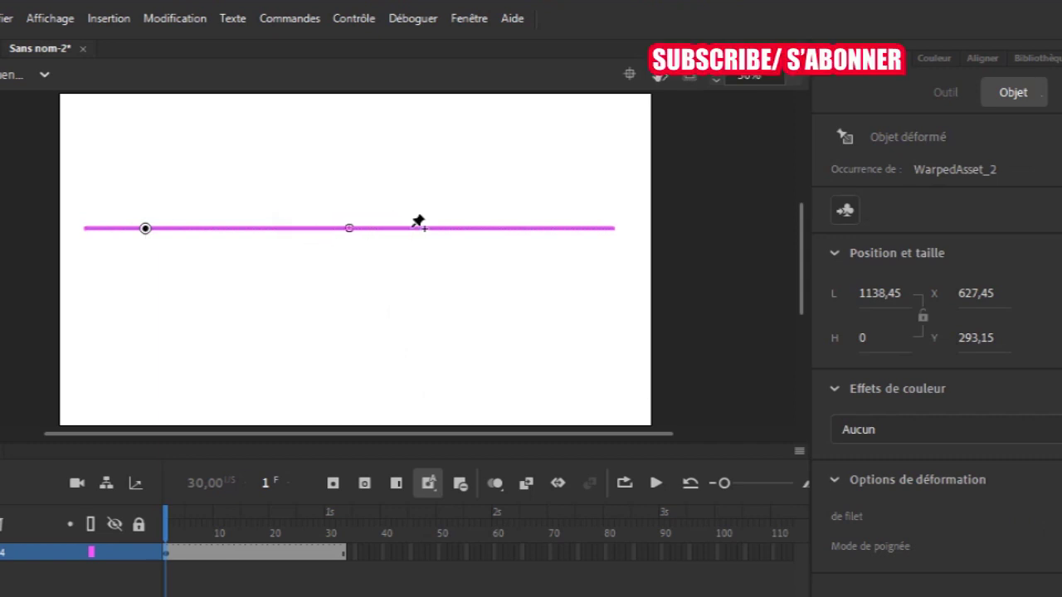
left_click(417, 227)
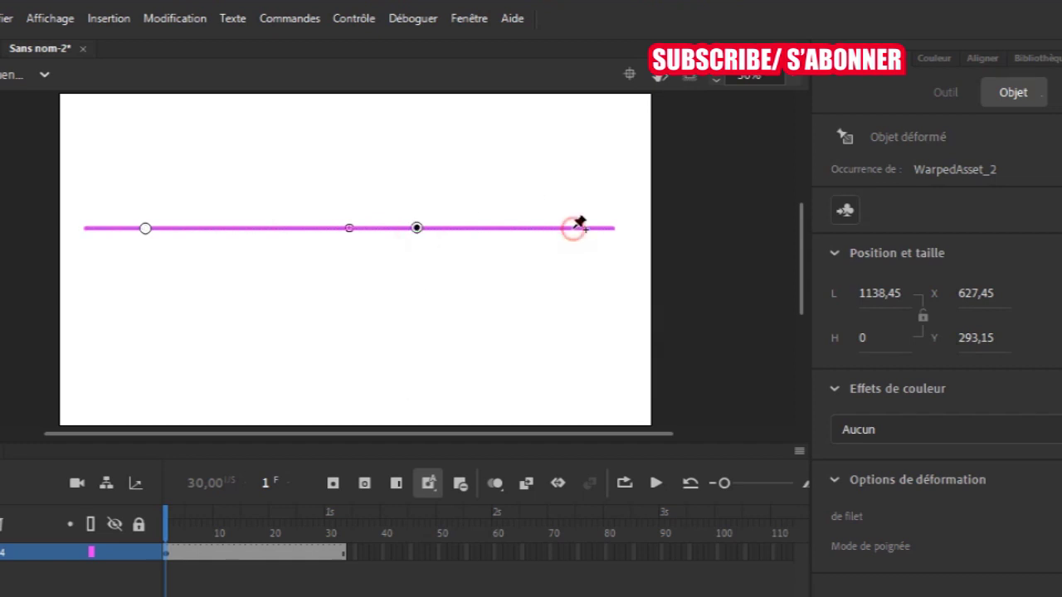
left_click(573, 228)
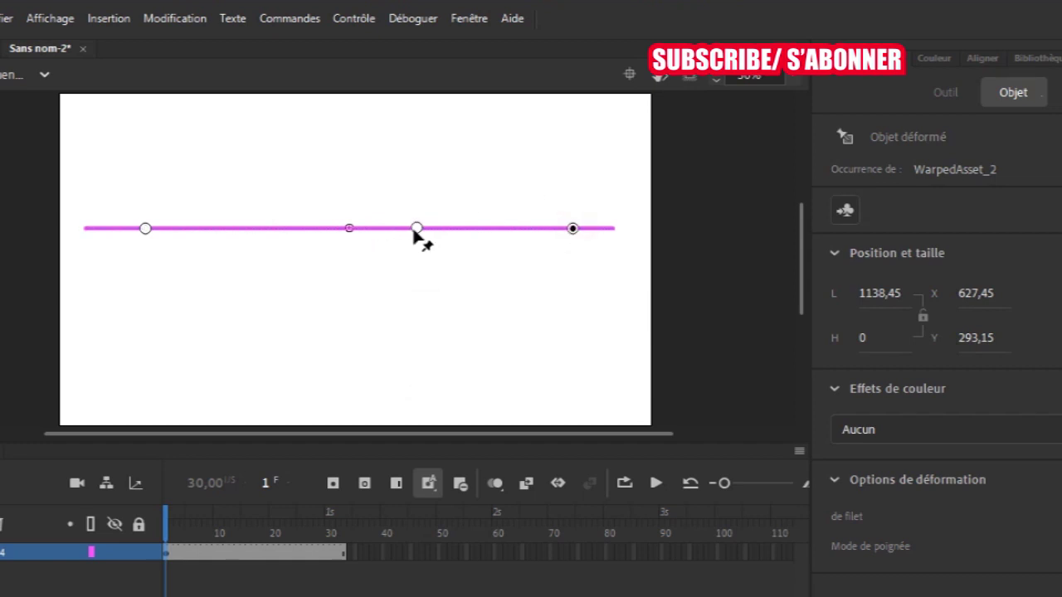
Bend the line's right part downward by moving the pin near its right end down and slightly inward
left_click(416, 228)
left_click(573, 229)
left_click_drag(572, 229, 555, 322)
Delete the middle warp pin and move the left pin up and inward to form an S-curve, leaving the curve deselected
left_click(417, 229)
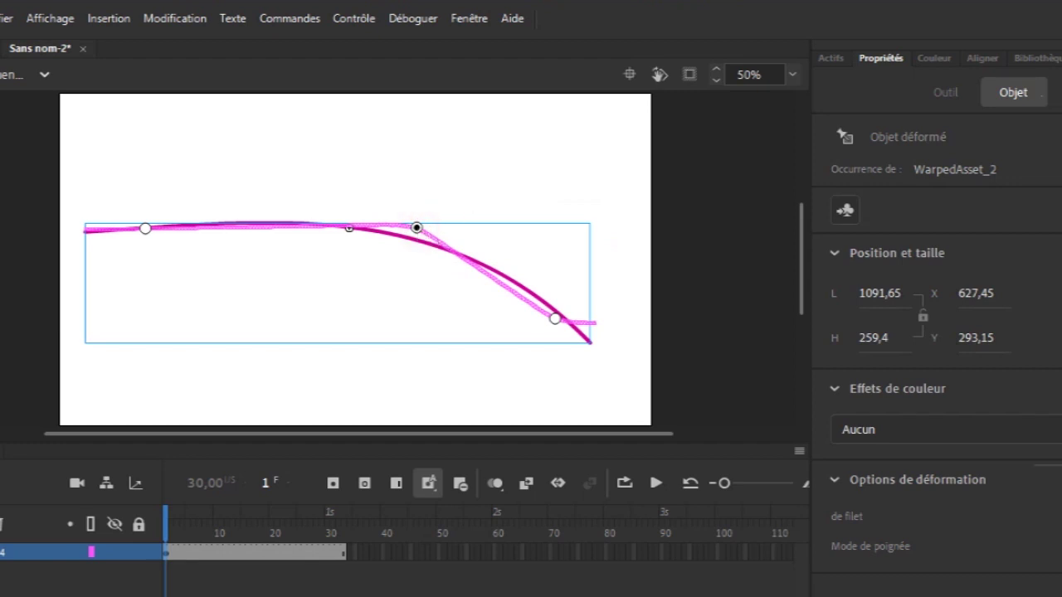
key("Delete")
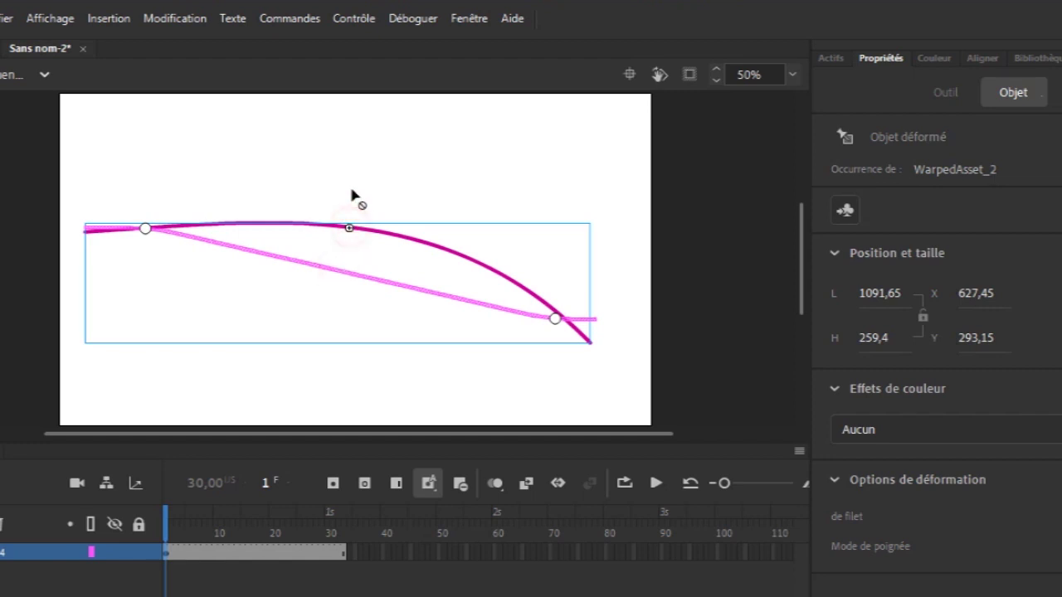
left_click_drag(146, 232, 264, 148)
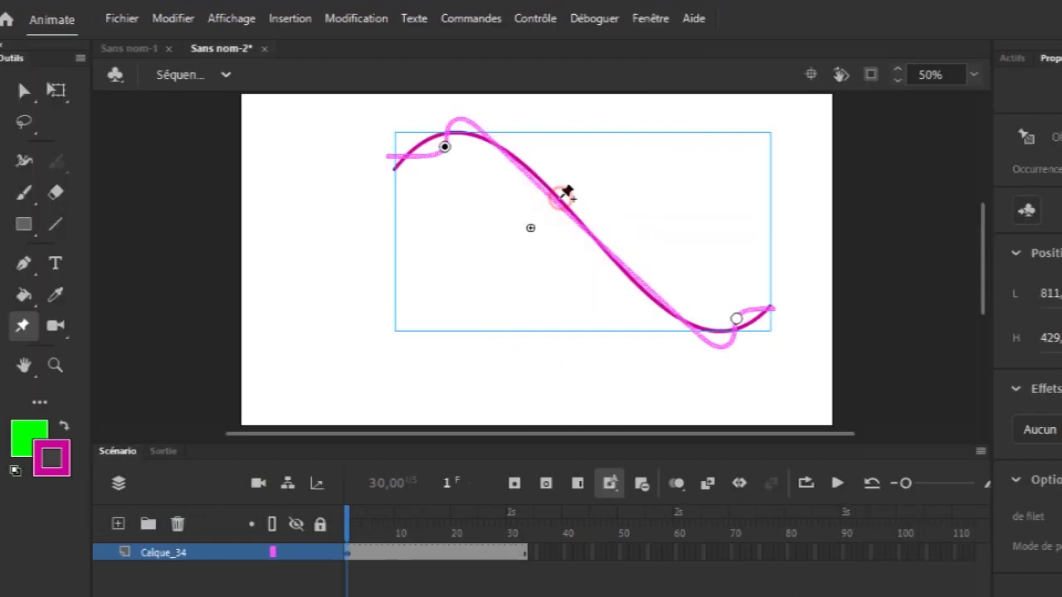
left_click(389, 195)
left_click(561, 194)
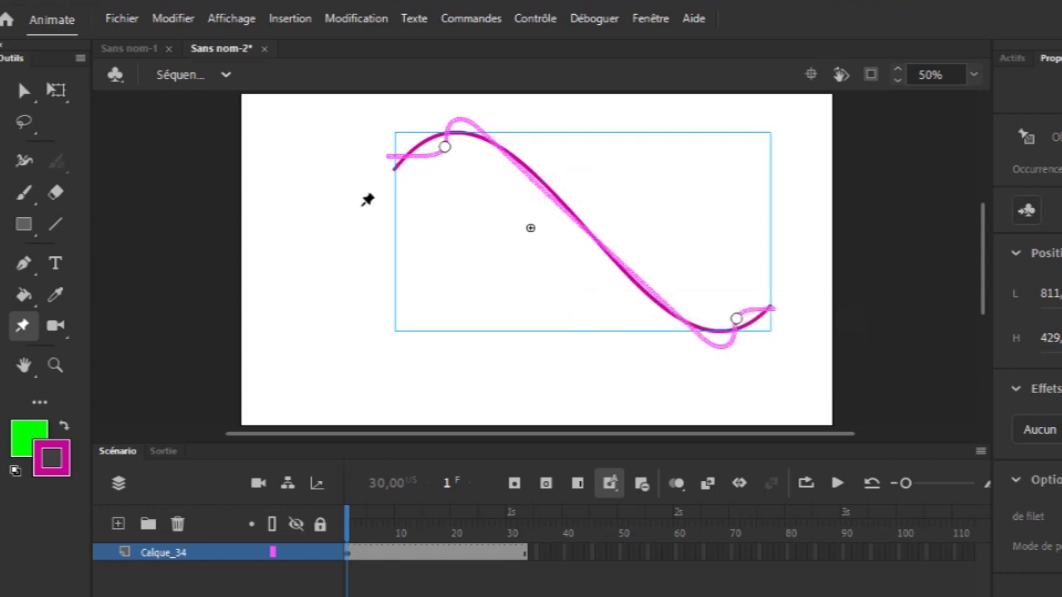
left_click(24, 89)
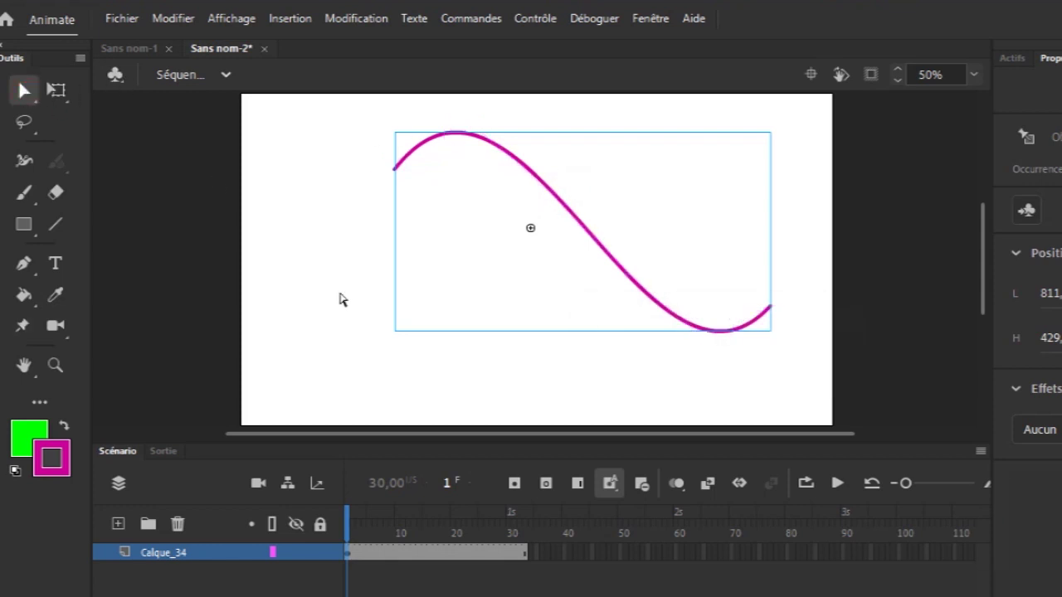
left_click(339, 298)
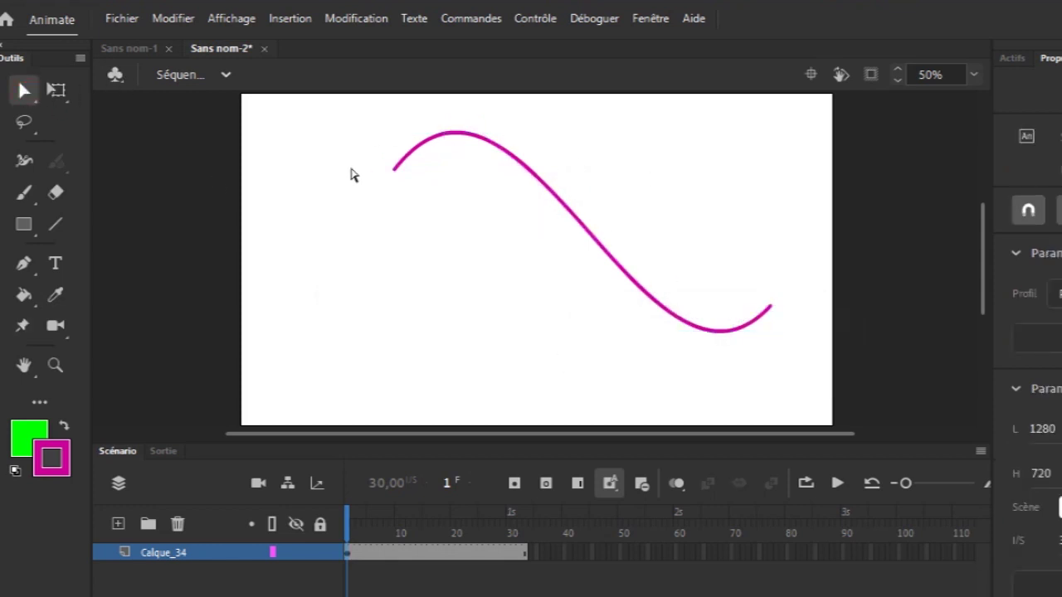
Draw a horizontal line about 649 px long below the curve's left half and place four Asset Warp pins along it
left_click(56, 224)
left_click_drag(284, 290, 585, 290)
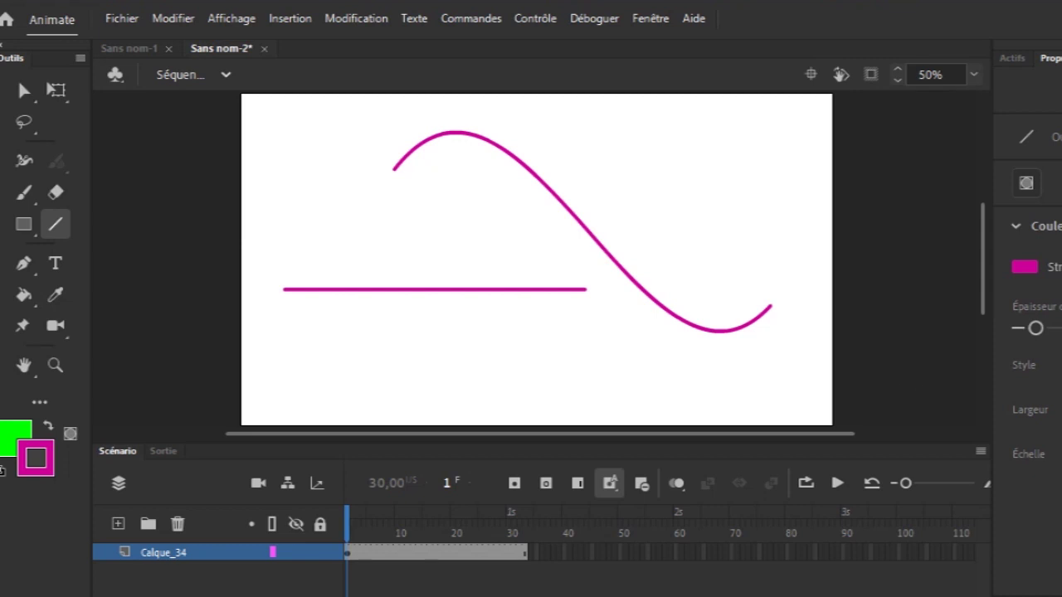
left_click(23, 327)
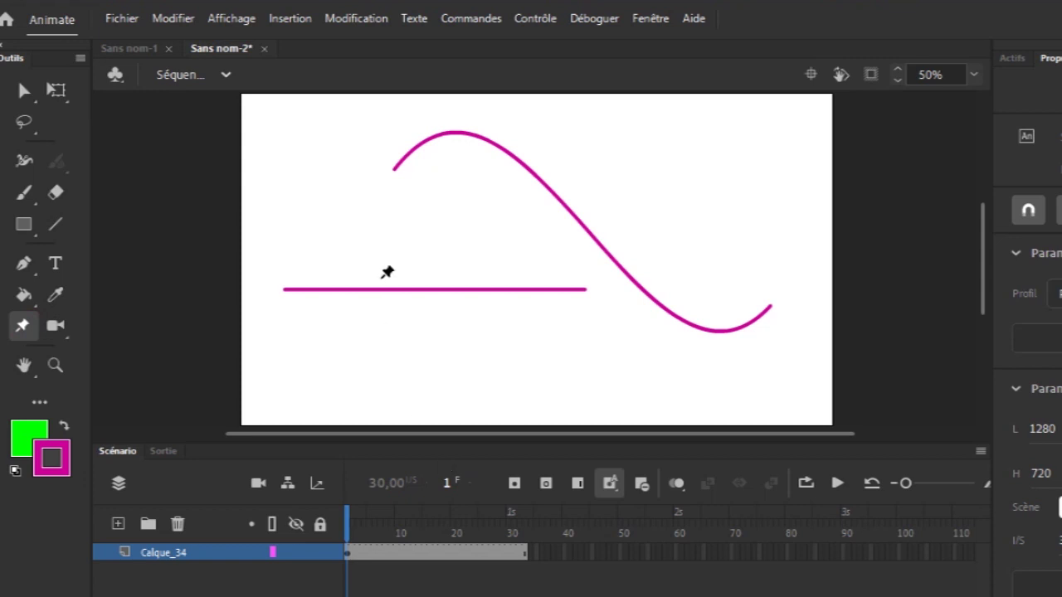
left_click(386, 288)
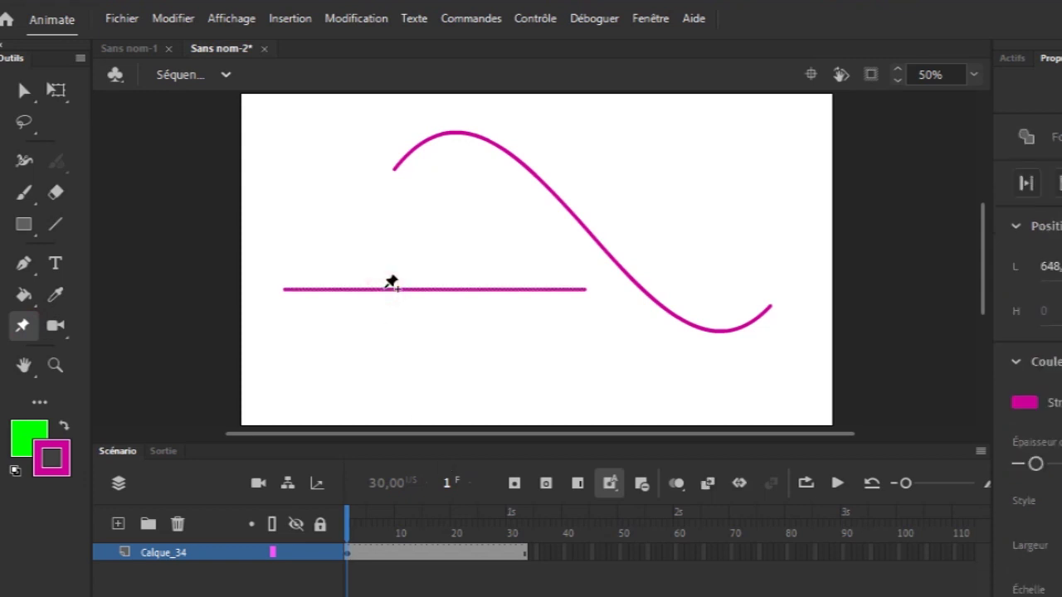
left_click(433, 289)
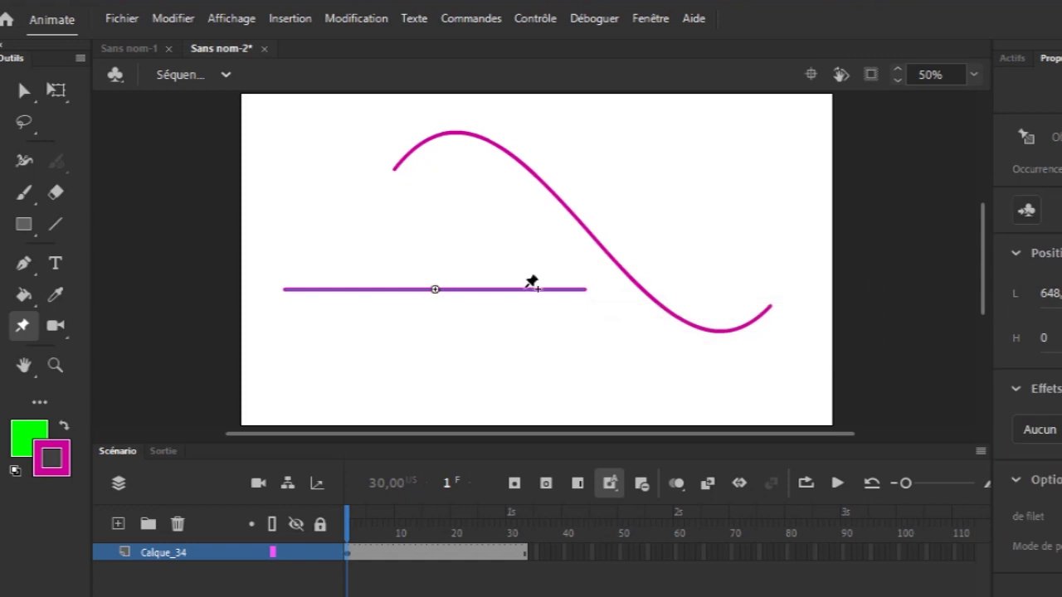
left_click(531, 290)
left_click(540, 289)
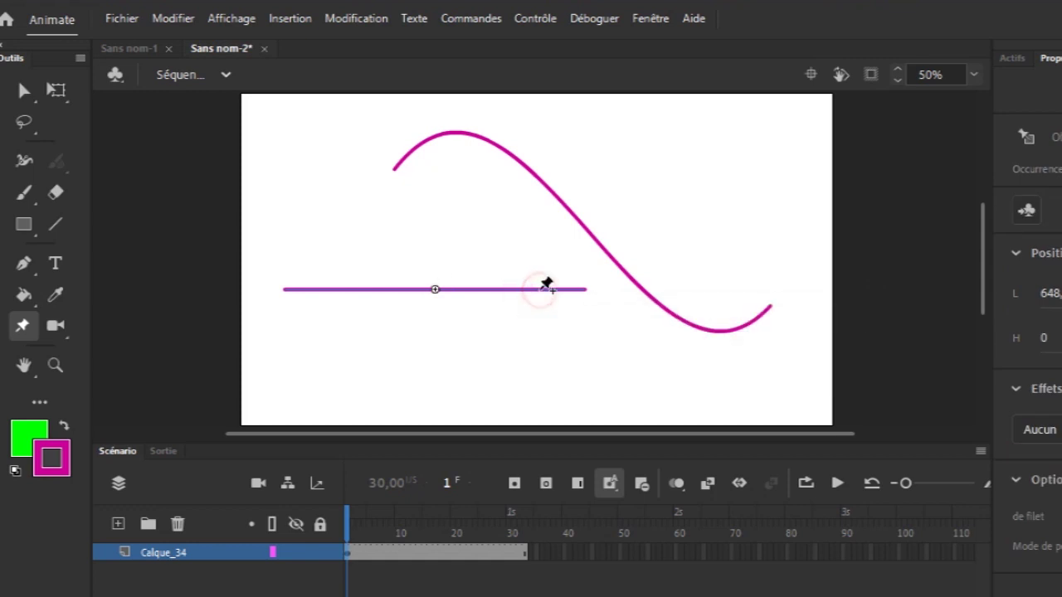
left_click(329, 290)
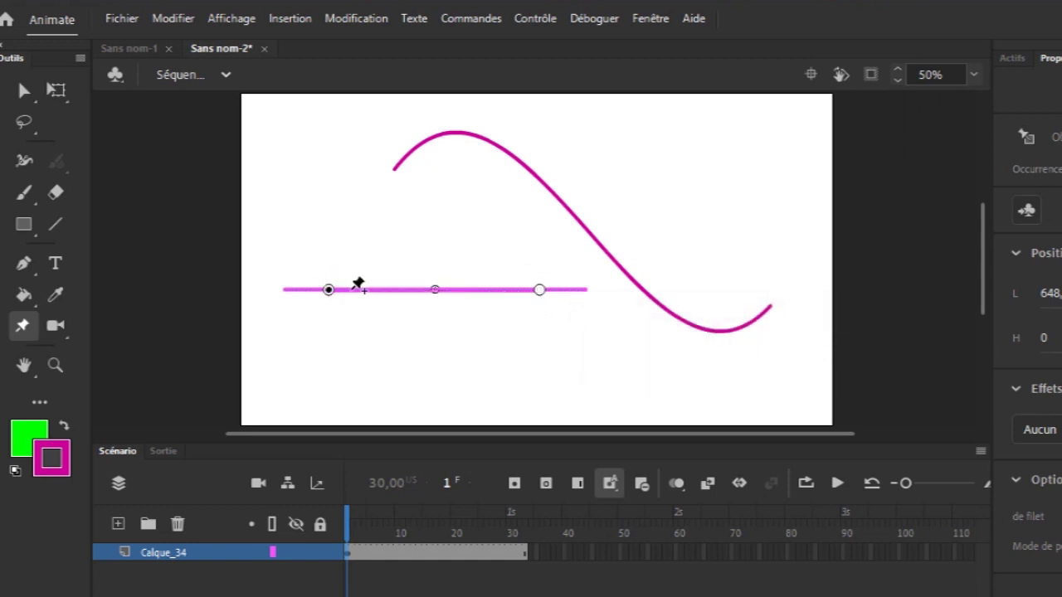
left_click(389, 290)
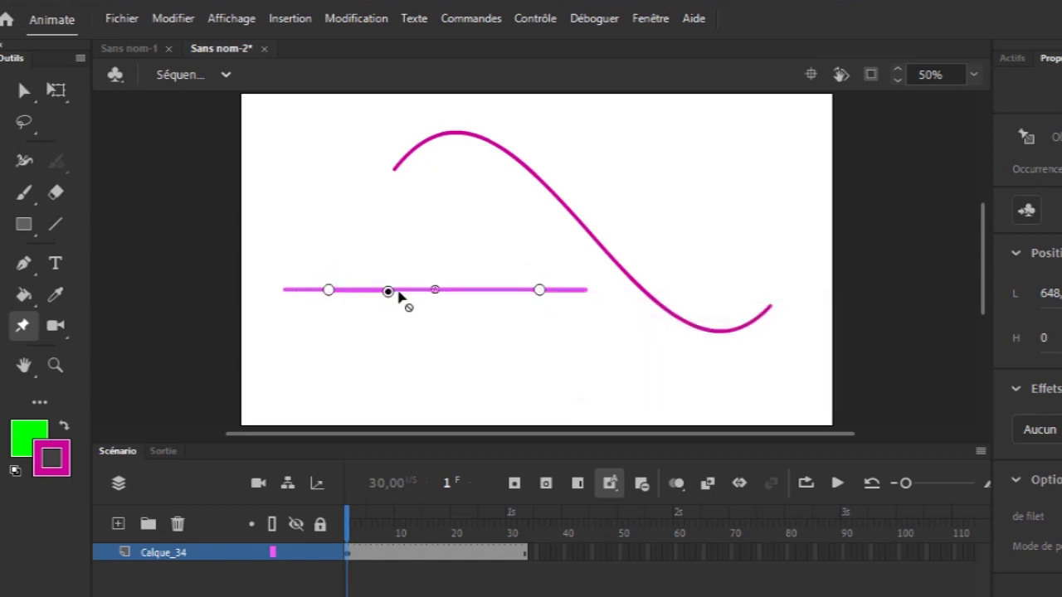
left_click(482, 290)
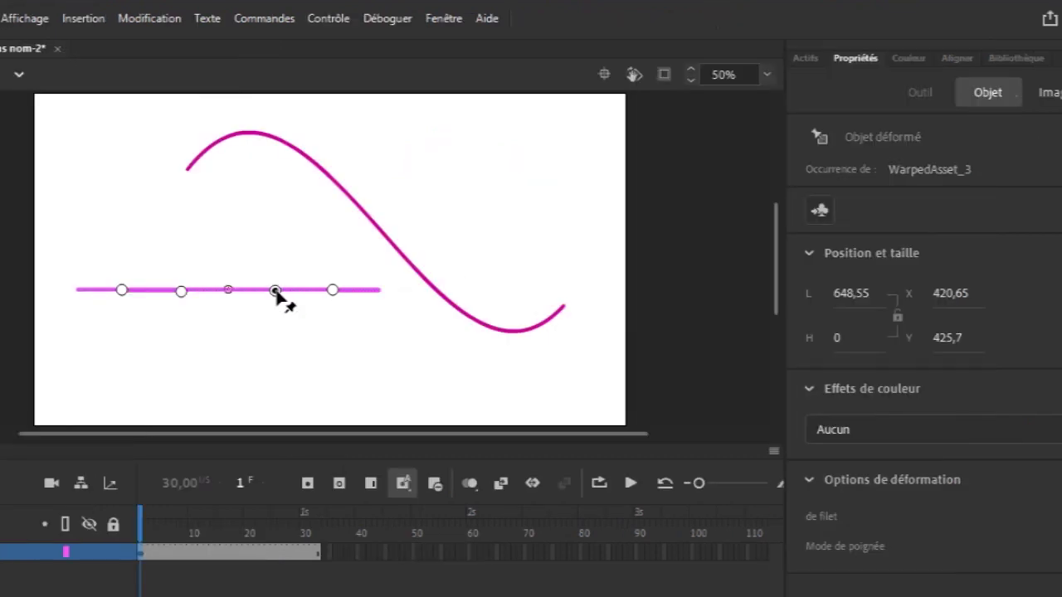
Warp the lower line by moving three of its pins and pulling a fifth pin at its right end downward, leaving it deselected
left_click_drag(274, 291, 246, 354)
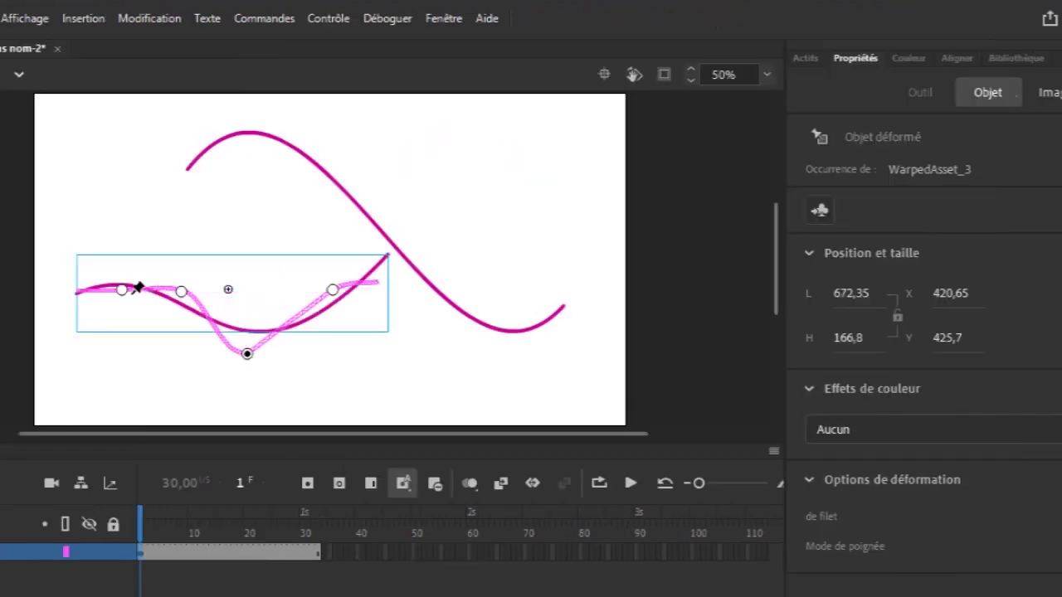
left_click_drag(121, 290, 127, 349)
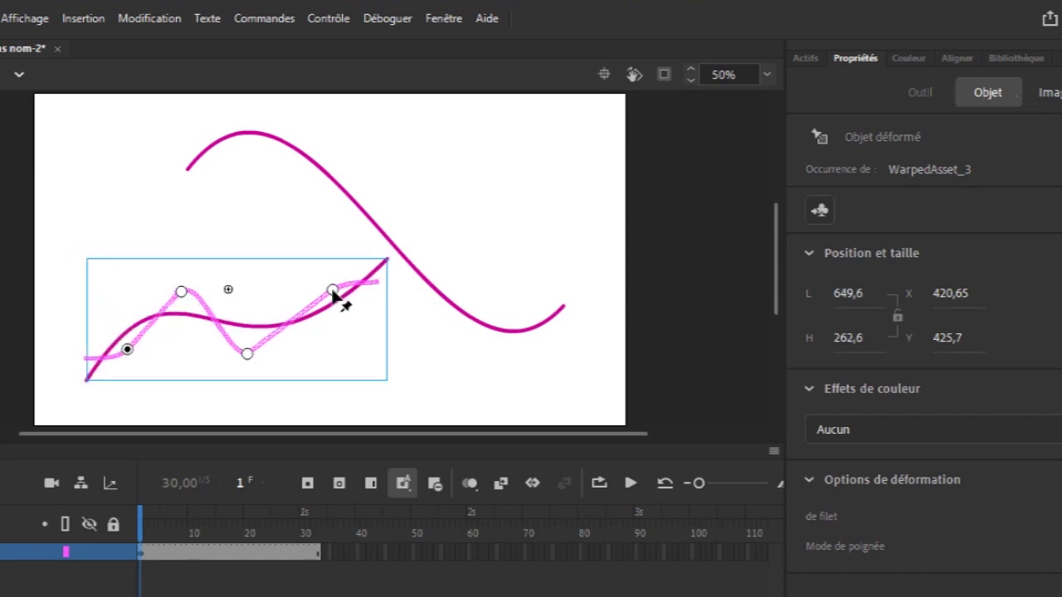
left_click_drag(332, 289, 311, 289)
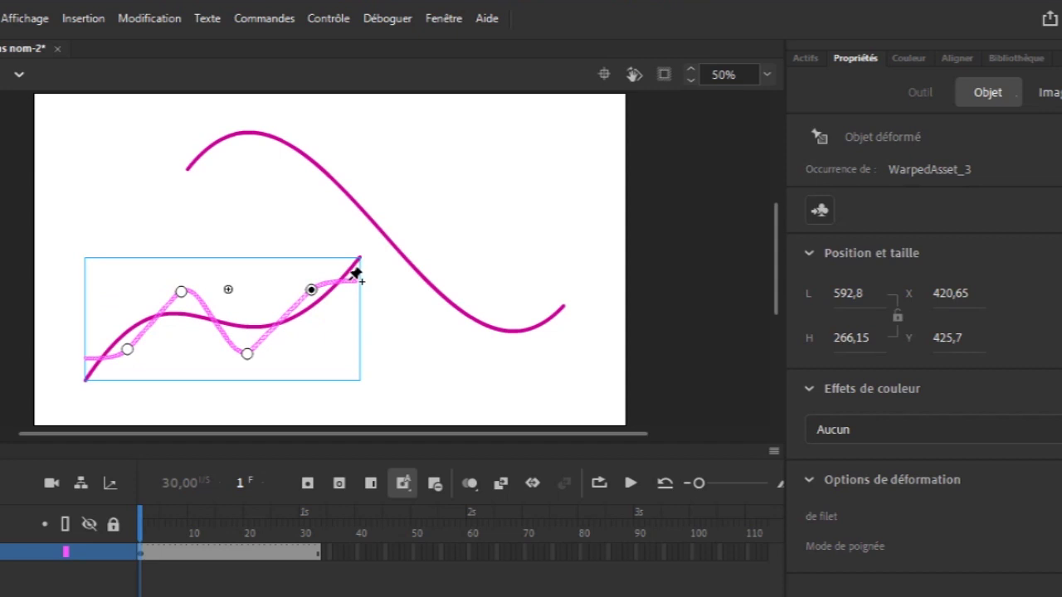
left_click_drag(347, 281, 370, 359)
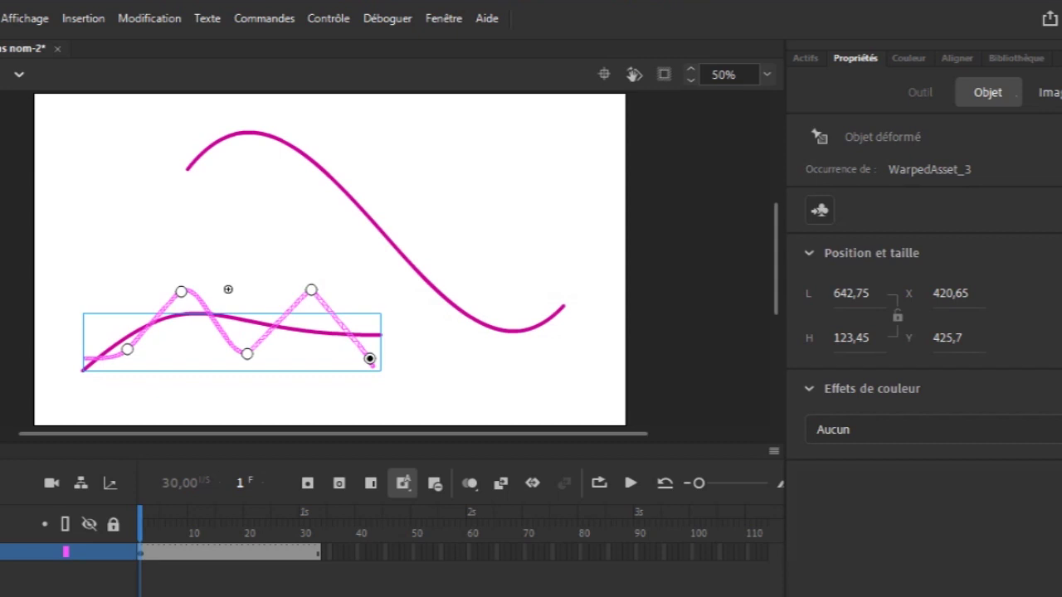
key("v")
left_click(407, 345)
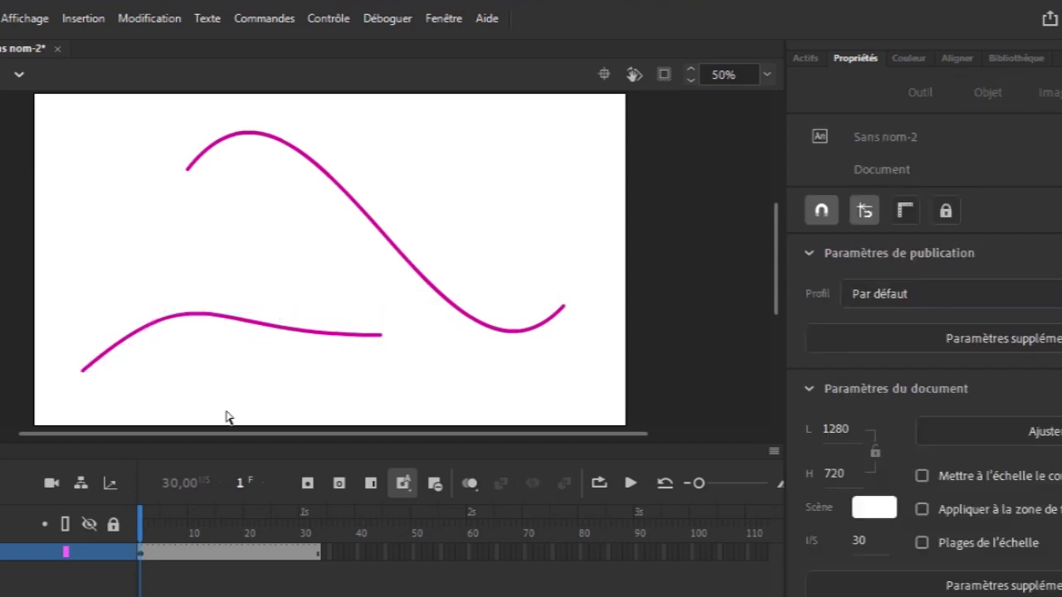
Delete both warped curves so the stage is empty
left_click_drag(64, 116, 618, 398)
left_click_drag(64, 103, 593, 394)
left_click(206, 158)
key("Delete")
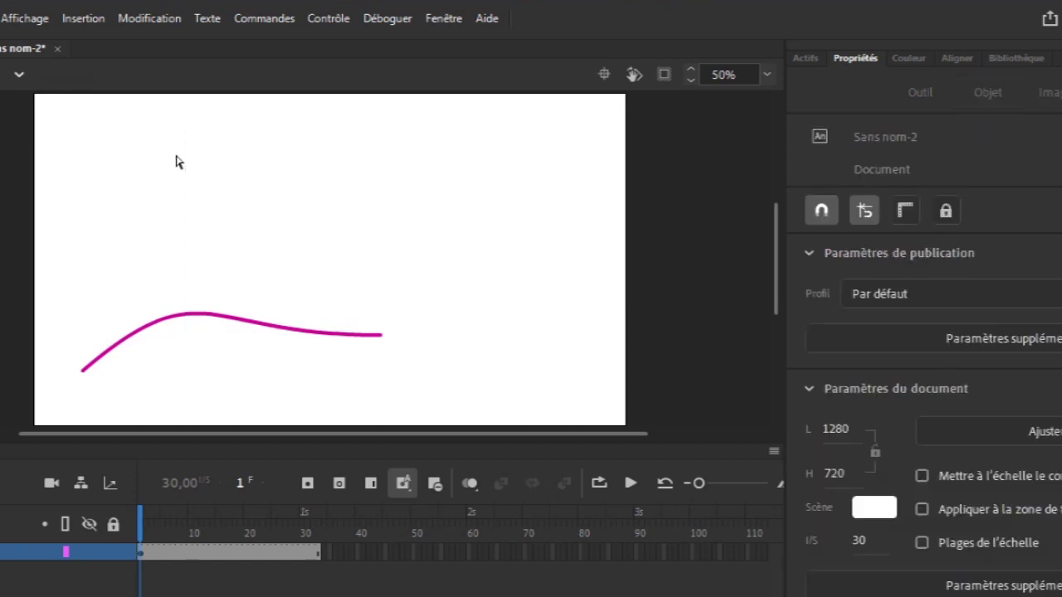
left_click(239, 322)
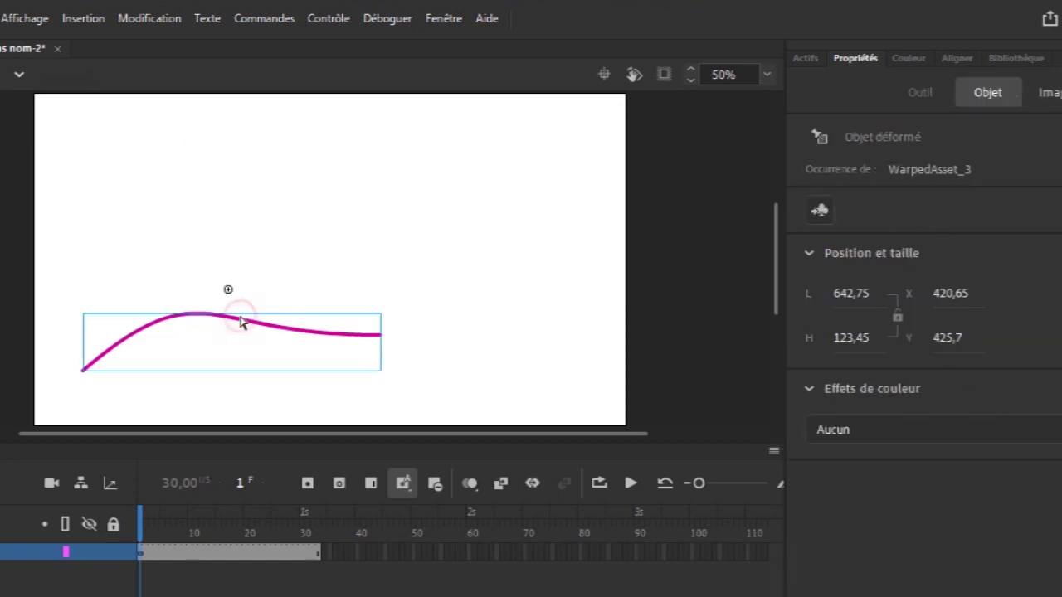
key("Delete")
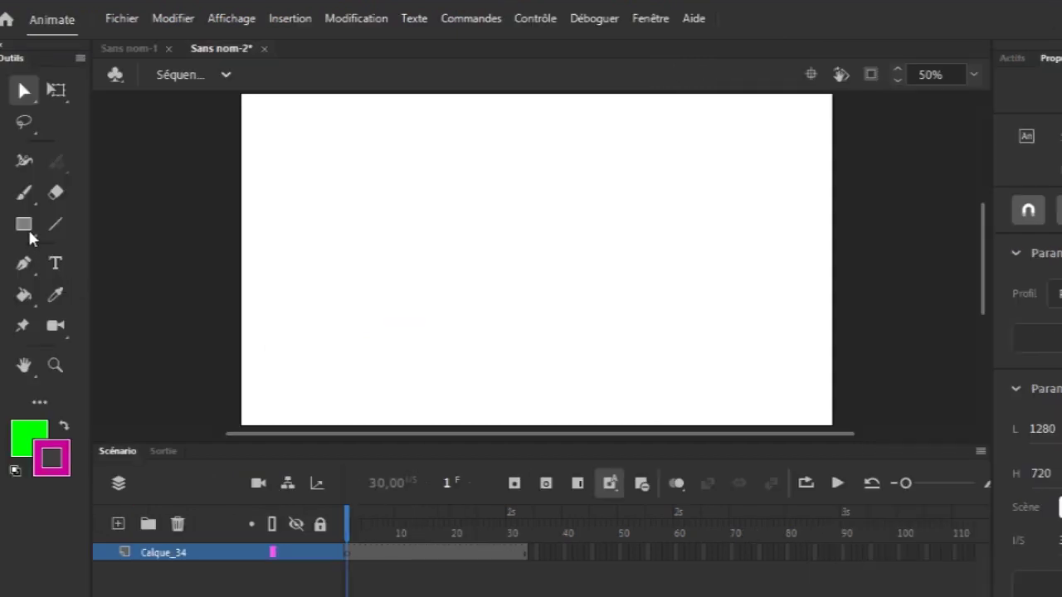
Draw a green circle about 351 px across with a magenta outline using the Oval tool, replacing a first uneven oval
left_click(29, 232)
left_click(32, 227)
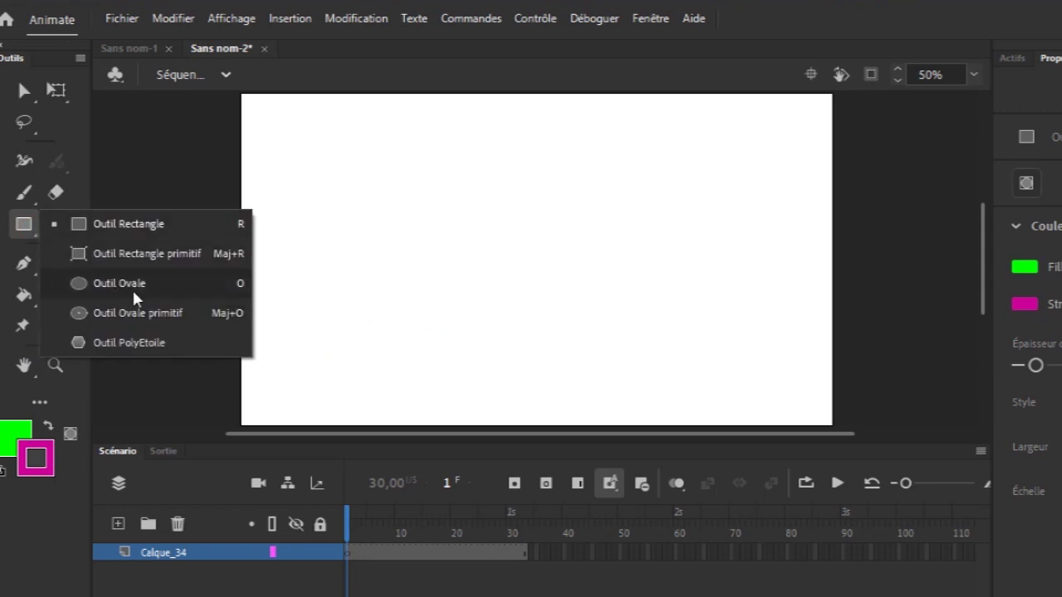
left_click(132, 287)
left_click_drag(459, 202, 627, 349)
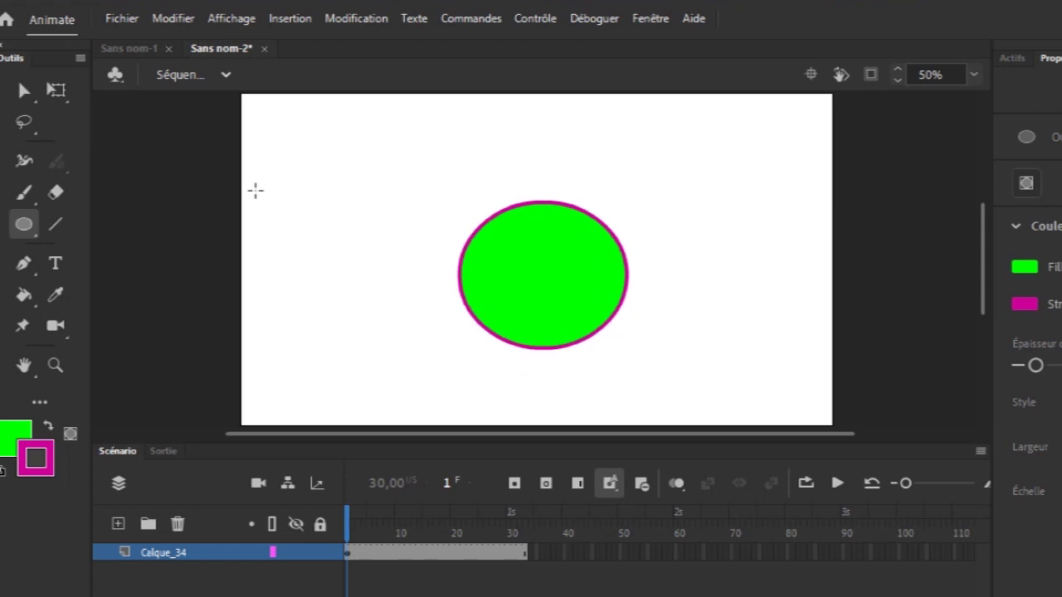
key("ctrl+z")
left_click_drag(451, 187, 615, 346)
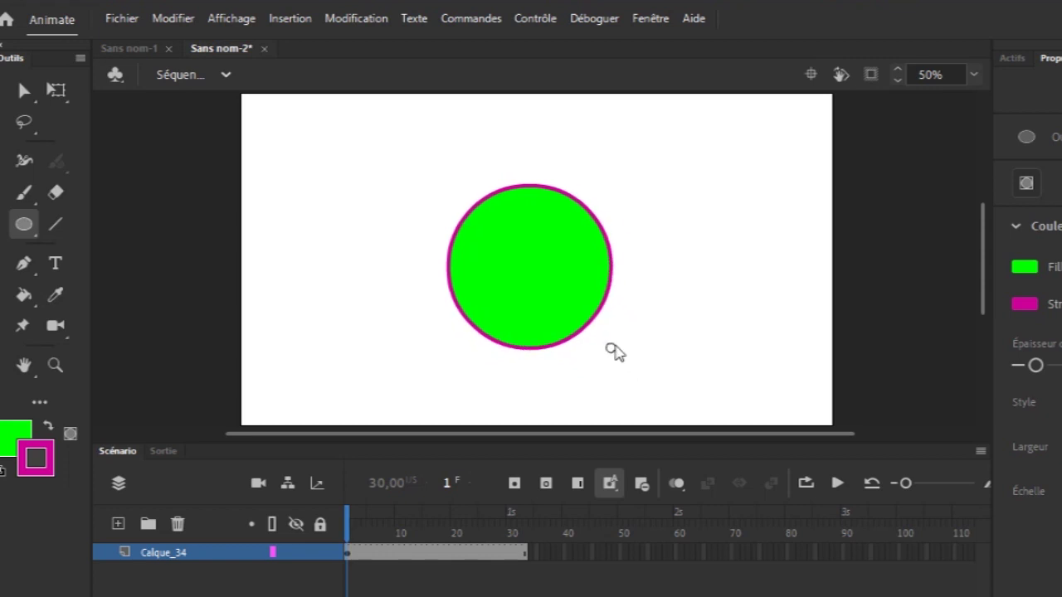
Select the whole circle, fill and outline together, with the Selection tool and move it slightly upward
key("v")
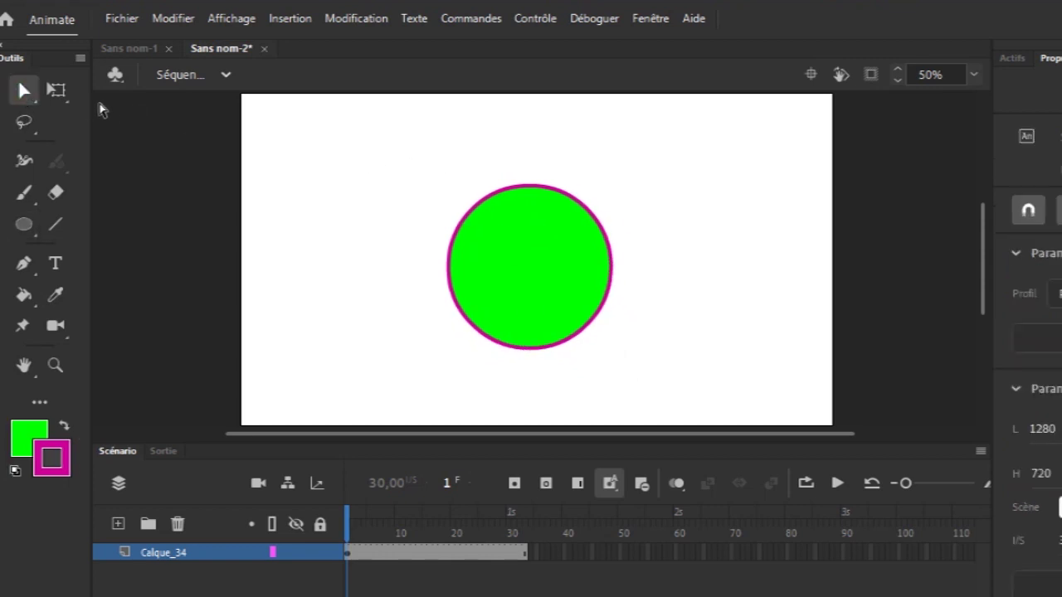
left_click(27, 97)
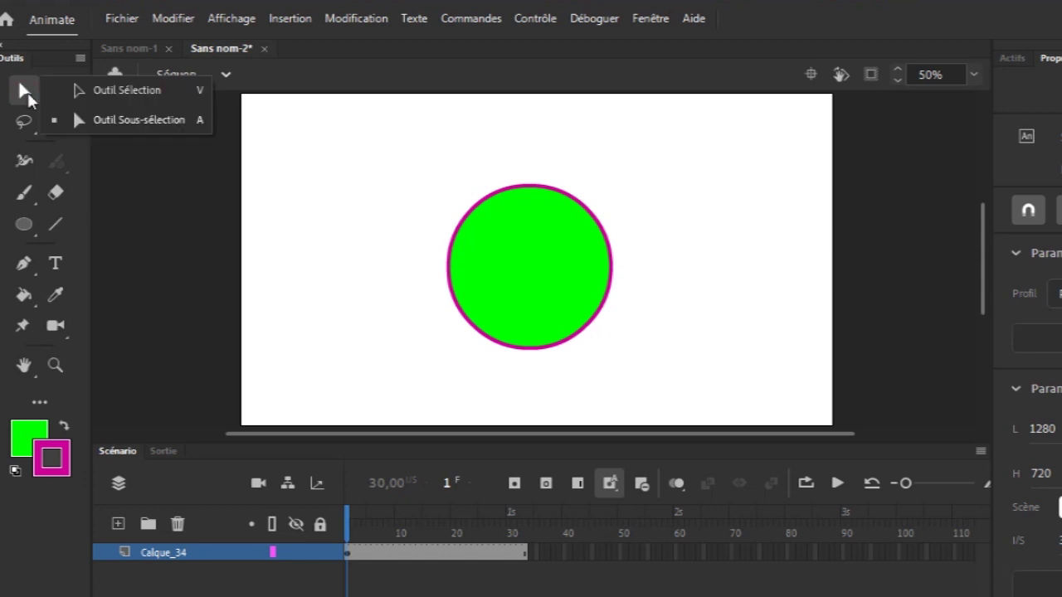
left_click(99, 97)
left_click(569, 290)
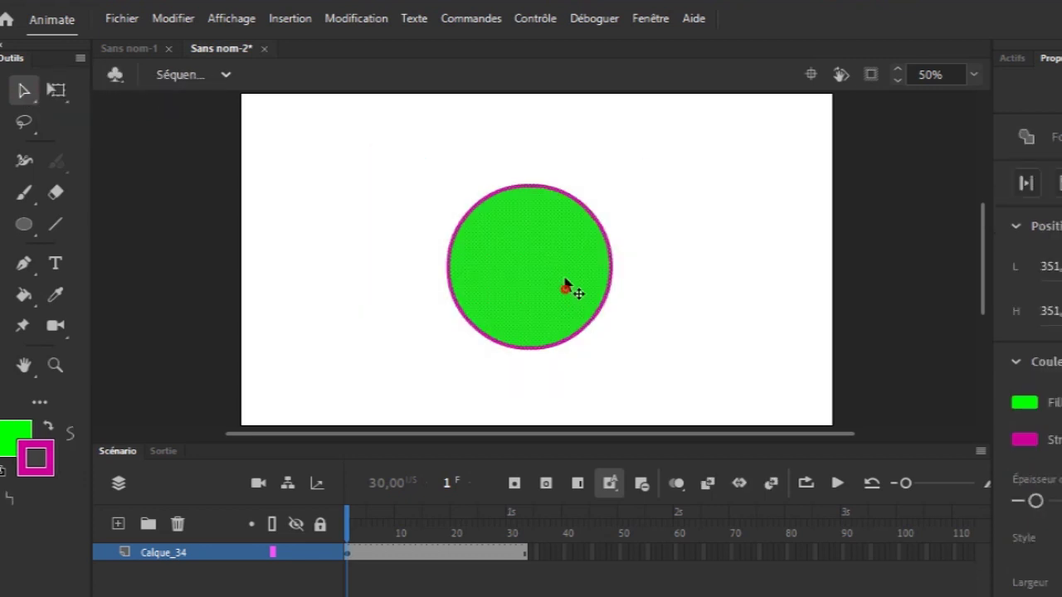
left_click_drag(569, 290, 569, 271)
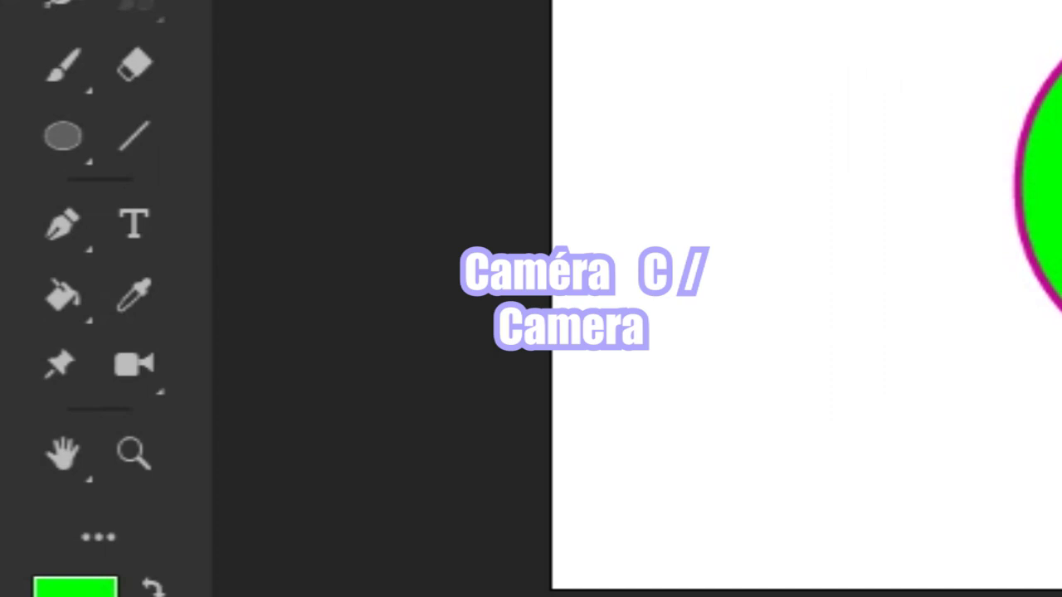
Add a camera to the scene and zoom it in strongly on the circle and back out to 94 %
left_click(147, 373)
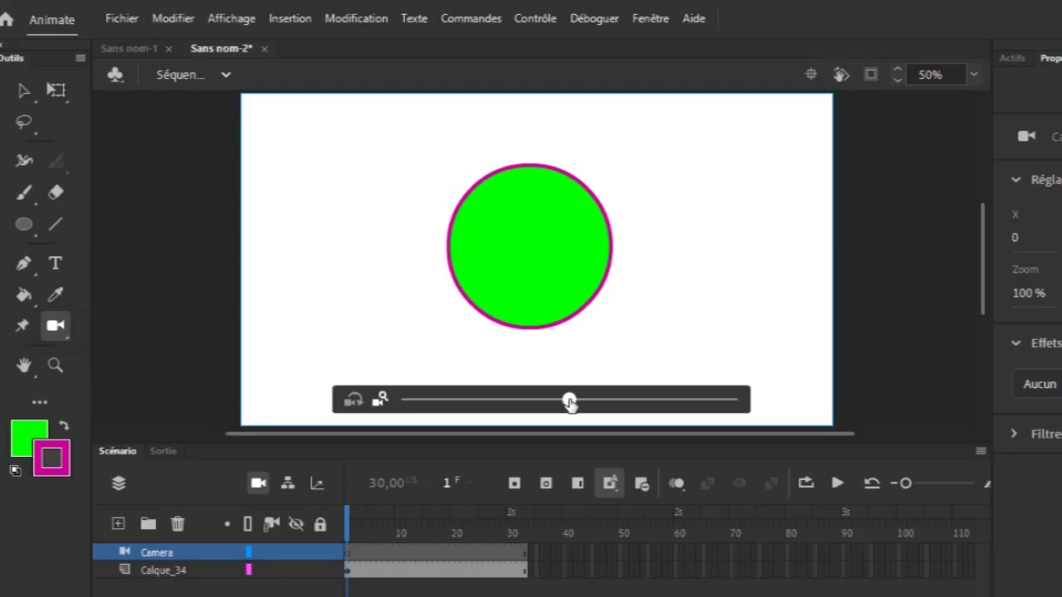
left_click_drag(632, 403, 834, 422)
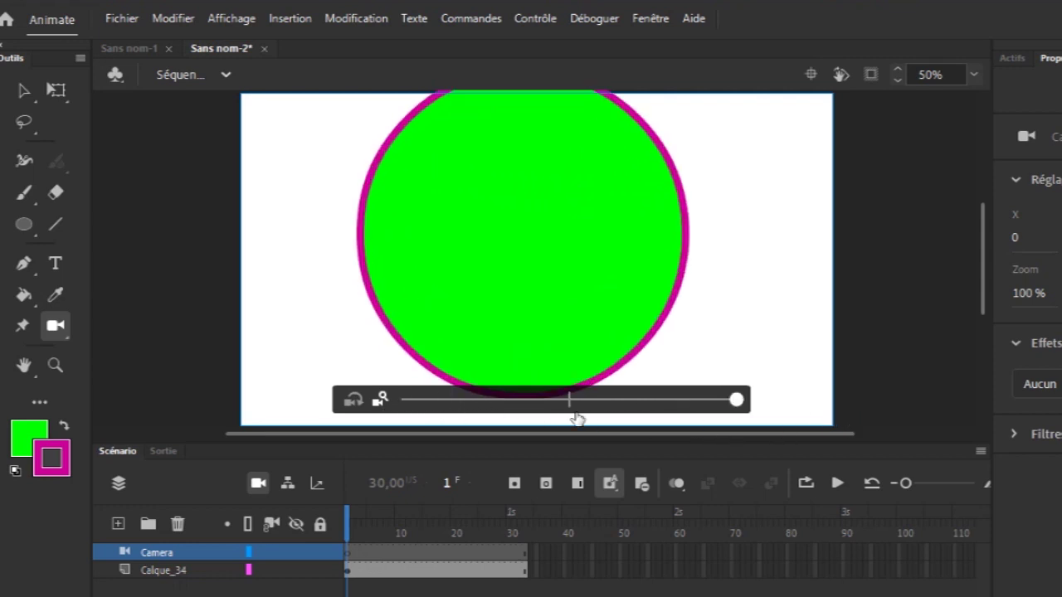
mouse_move(578, 419)
left_mouse_down()
mouse_move(492, 418)
mouse_move(562, 414)
left_mouse_up()
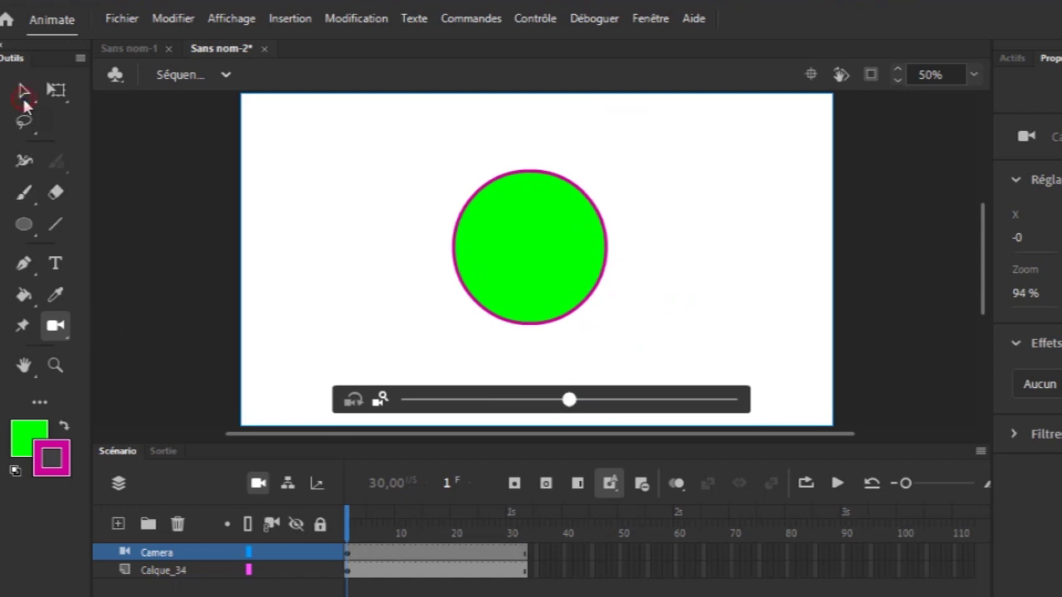
Delete the Camera layer and the green circle
left_click(23, 91)
left_click(185, 526)
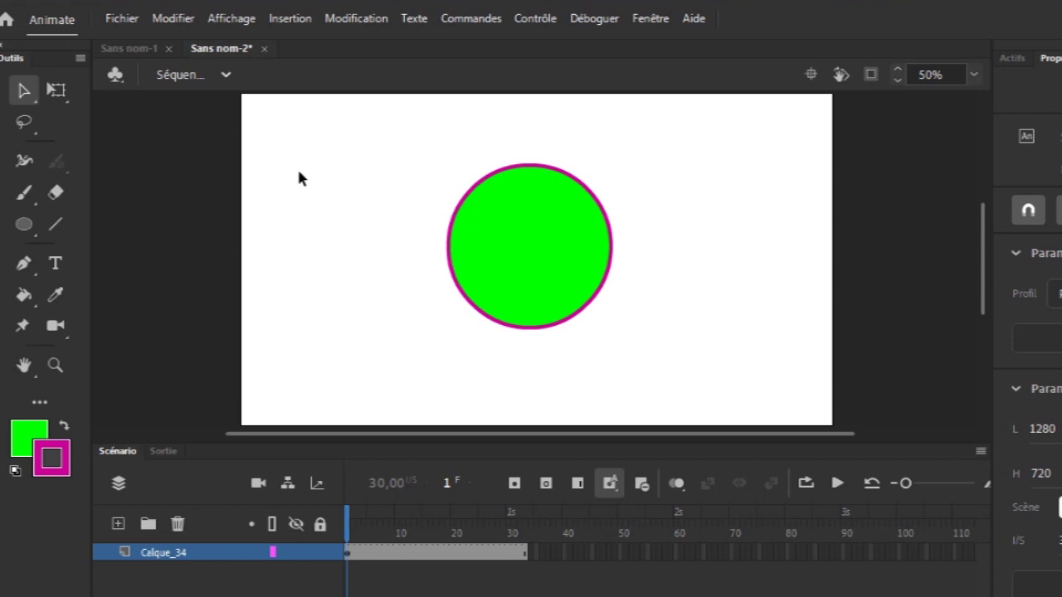
left_click_drag(354, 139, 663, 375)
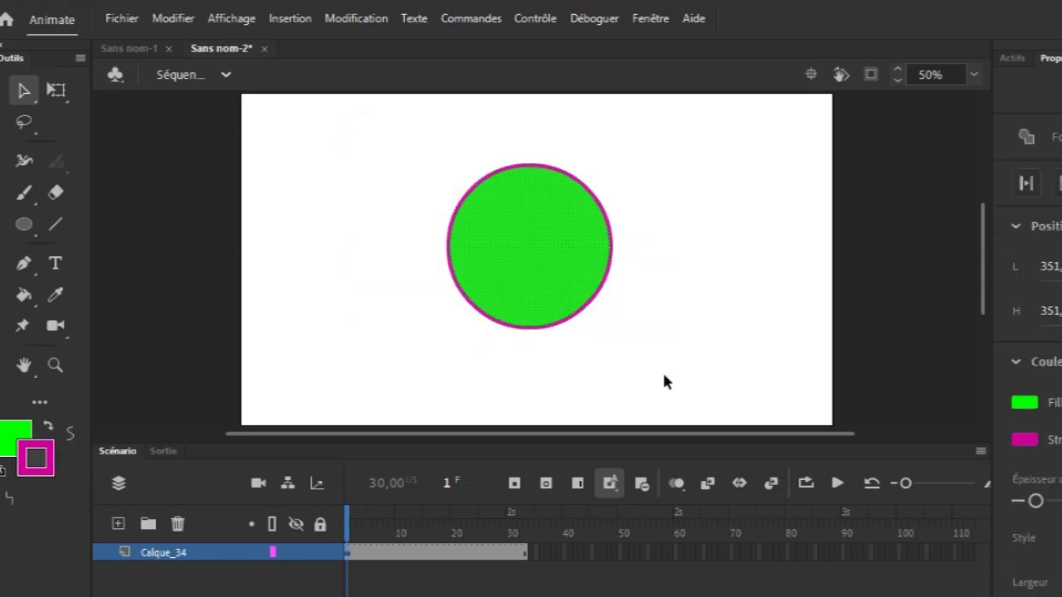
key("Delete")
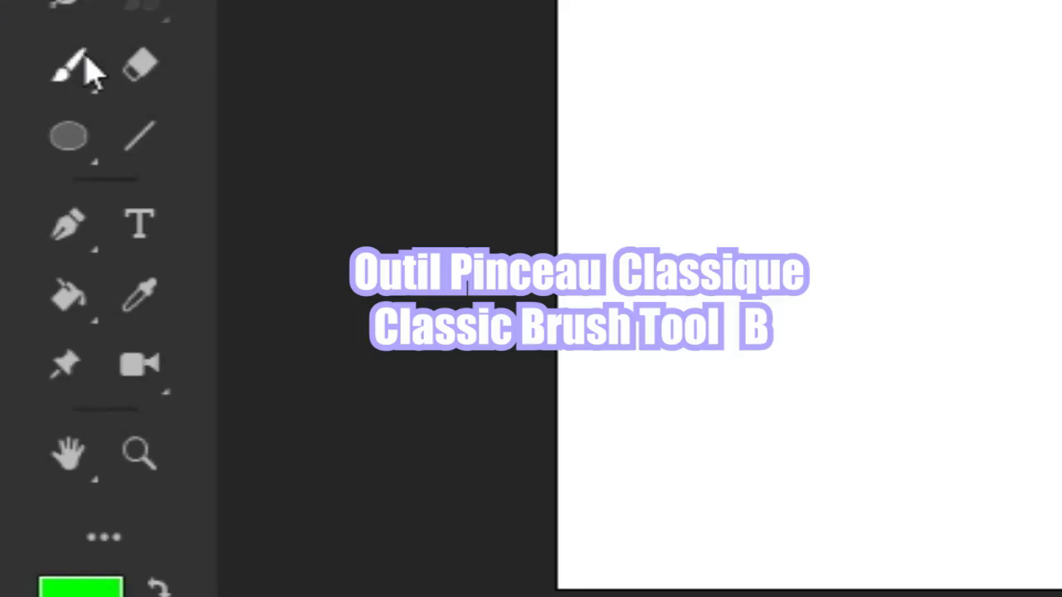
Paint three green strokes with the Classic Brush, raising its minimum size before the second and again before the third
left_click(25, 198)
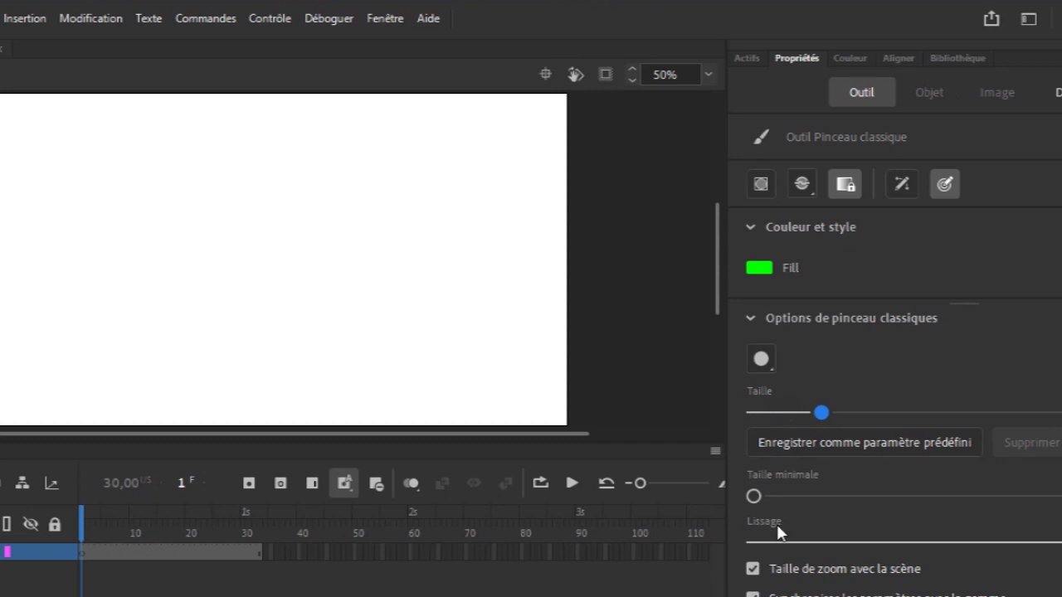
mouse_move(48, 224)
left_mouse_down()
mouse_move(156, 177)
mouse_move(211, 190)
left_mouse_up()
left_click(840, 495)
mouse_move(152, 279)
left_mouse_down()
mouse_move(253, 263)
mouse_move(353, 166)
left_mouse_up()
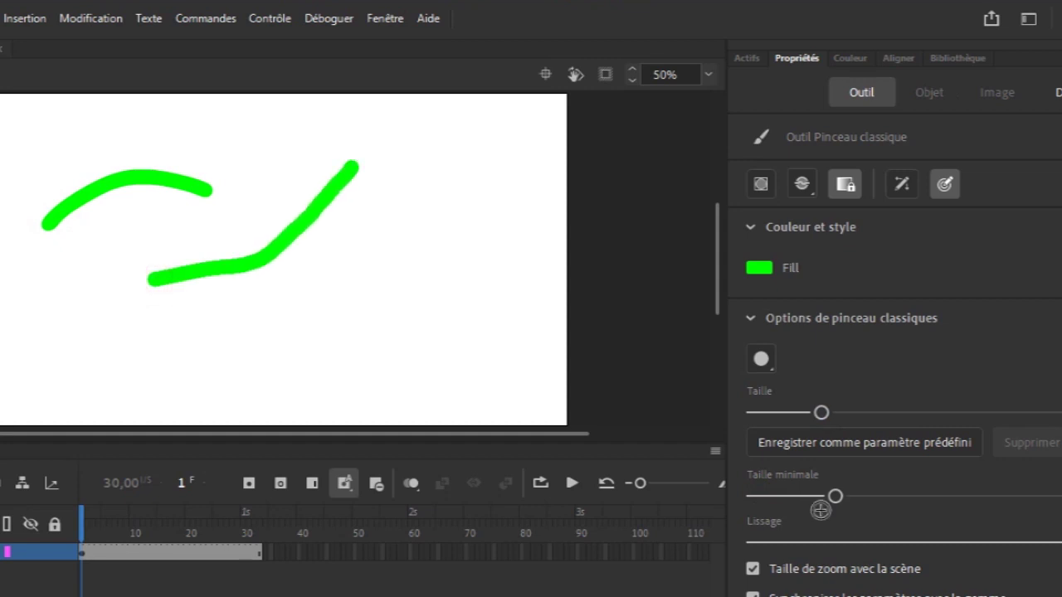
left_click_drag(835, 496, 943, 496)
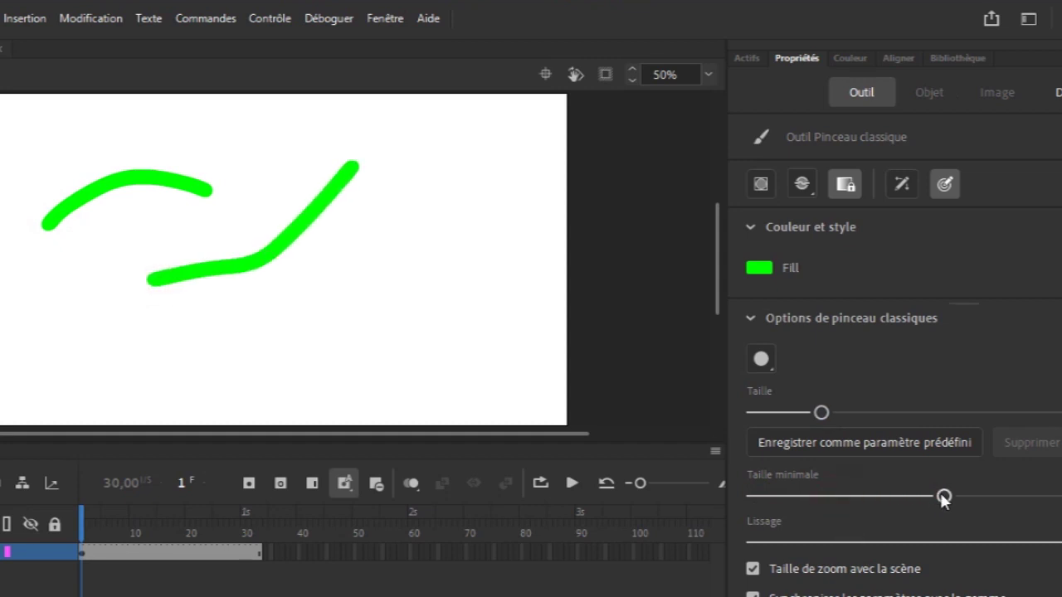
mouse_move(251, 329)
left_mouse_down()
mouse_move(445, 196)
mouse_move(276, 324)
left_mouse_up()
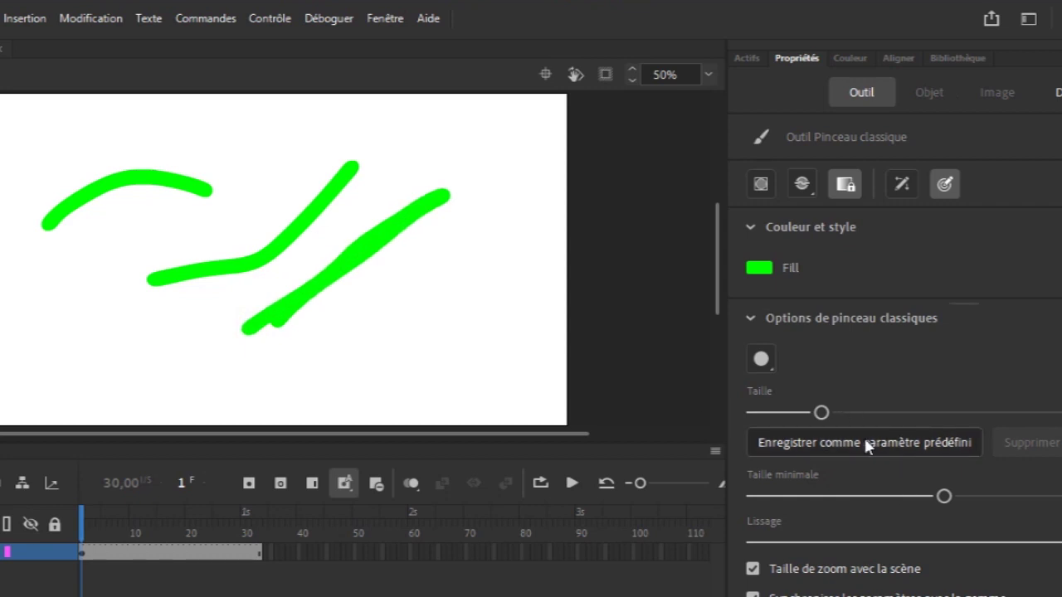
Paint broad green strokes with a much larger brush size, and add a short diagonal stroke with the size reduced
left_click_drag(821, 412, 971, 412)
mouse_move(463, 241)
left_mouse_down()
mouse_move(366, 321)
mouse_move(458, 240)
mouse_move(464, 190)
mouse_move(349, 127)
mouse_move(338, 212)
mouse_move(257, 184)
mouse_move(326, 198)
mouse_move(335, 229)
mouse_move(419, 236)
left_mouse_up()
left_click_drag(969, 412, 902, 413)
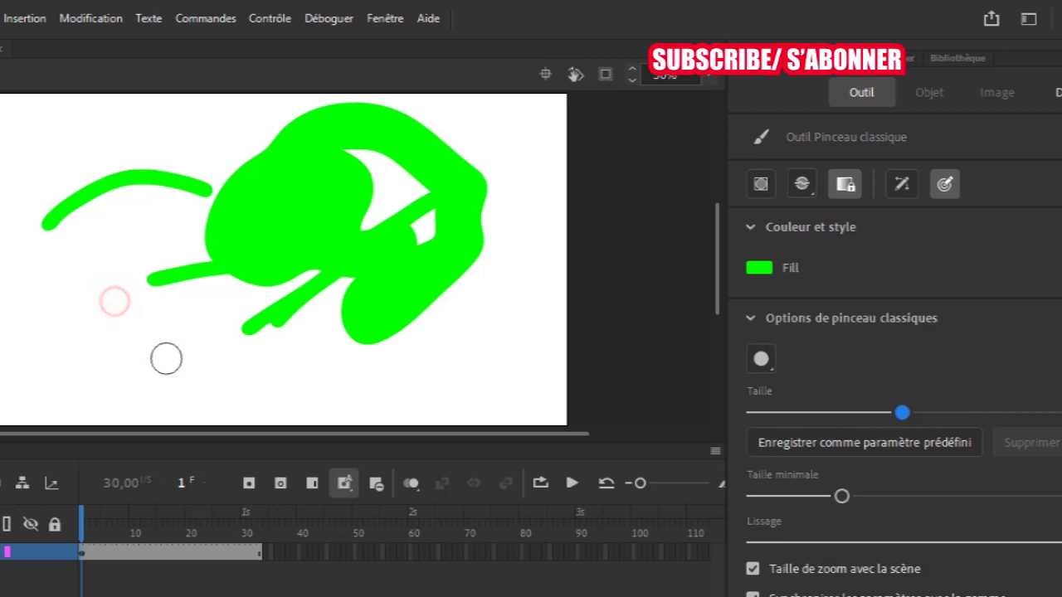
left_click_drag(87, 280, 166, 359)
Paint a wavy stroke with the round brush shape, and try a slanted brush shape with a vertical stroke
left_click(768, 365)
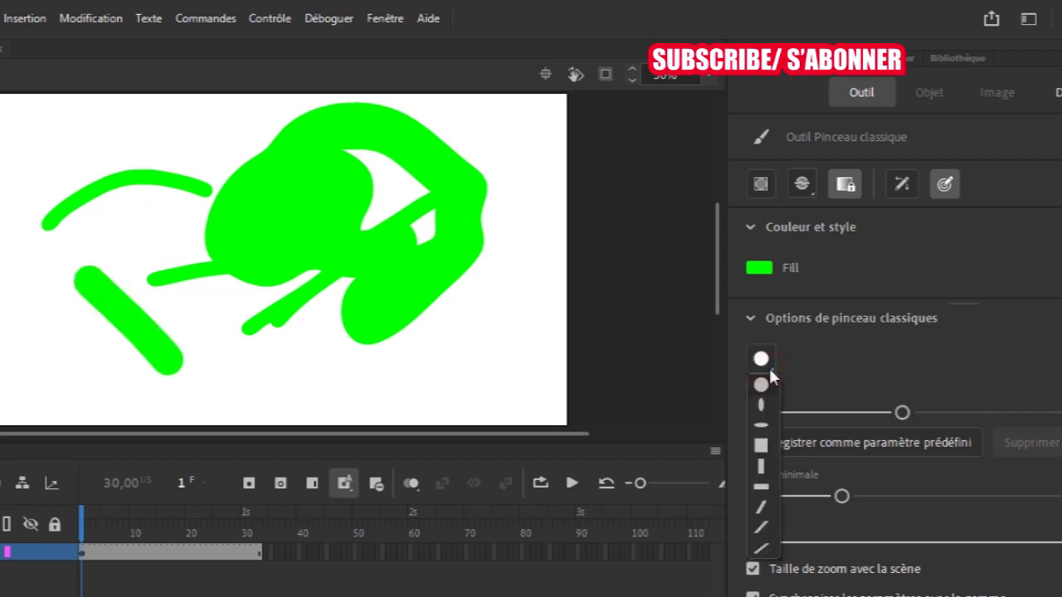
left_click(771, 387)
mouse_move(373, 373)
left_mouse_down()
mouse_move(470, 354)
mouse_move(521, 378)
left_mouse_up()
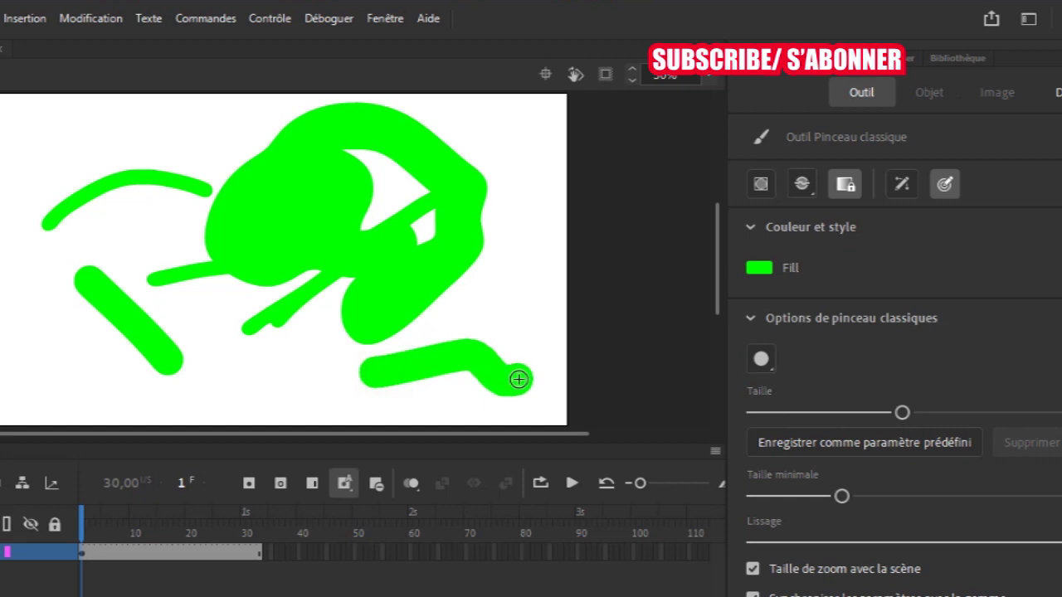
left_click(761, 357)
left_click(765, 520)
left_click_drag(14, 161, 11, 308)
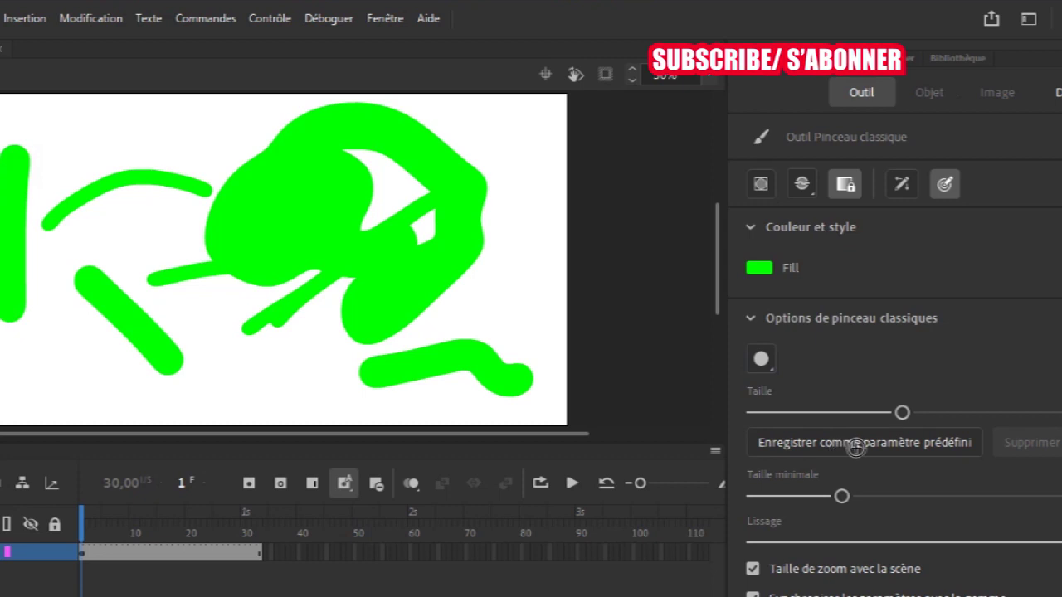
Raise the Classic Brush size strongly and paint over most of the existing strokes with a large green blob
left_click_drag(903, 413, 751, 413)
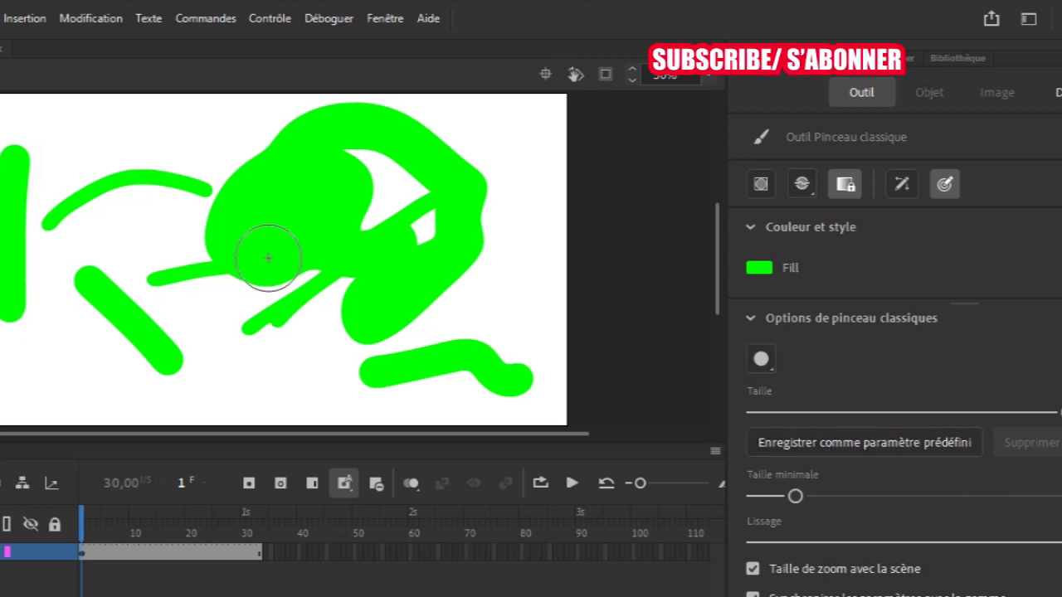
mouse_move(407, 224)
left_mouse_down()
mouse_move(342, 306)
mouse_move(408, 180)
mouse_move(258, 255)
mouse_move(400, 199)
mouse_move(283, 295)
mouse_move(129, 177)
mouse_move(348, 198)
mouse_move(252, 300)
mouse_move(199, 288)
mouse_move(339, 251)
left_mouse_up()
Delete all the painted green shapes, including the leftover slivers along the stage's upper edge
key("v")
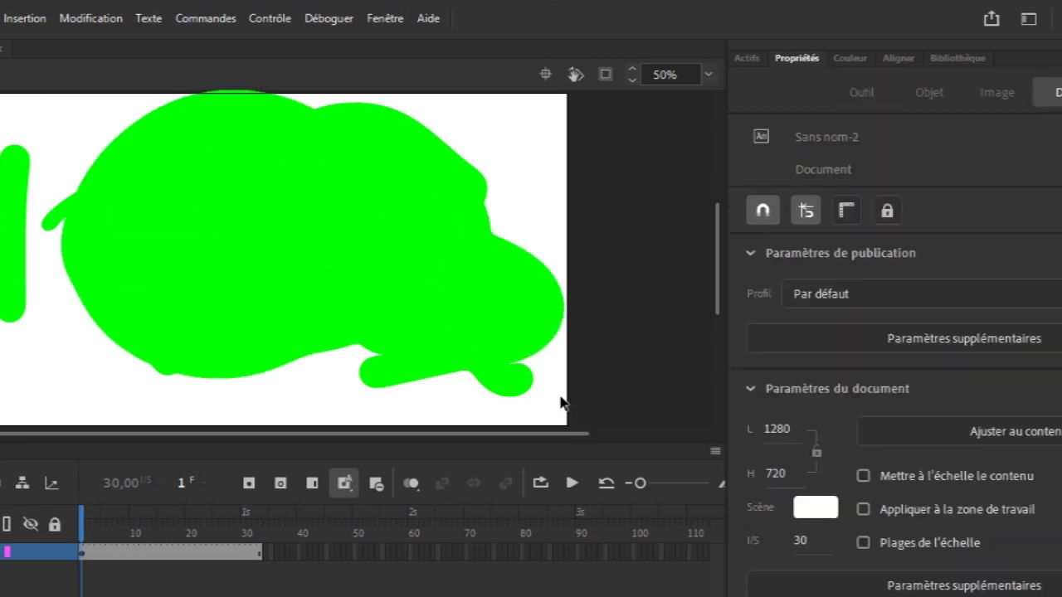
left_click_drag(2, 114, 583, 415)
key("Delete")
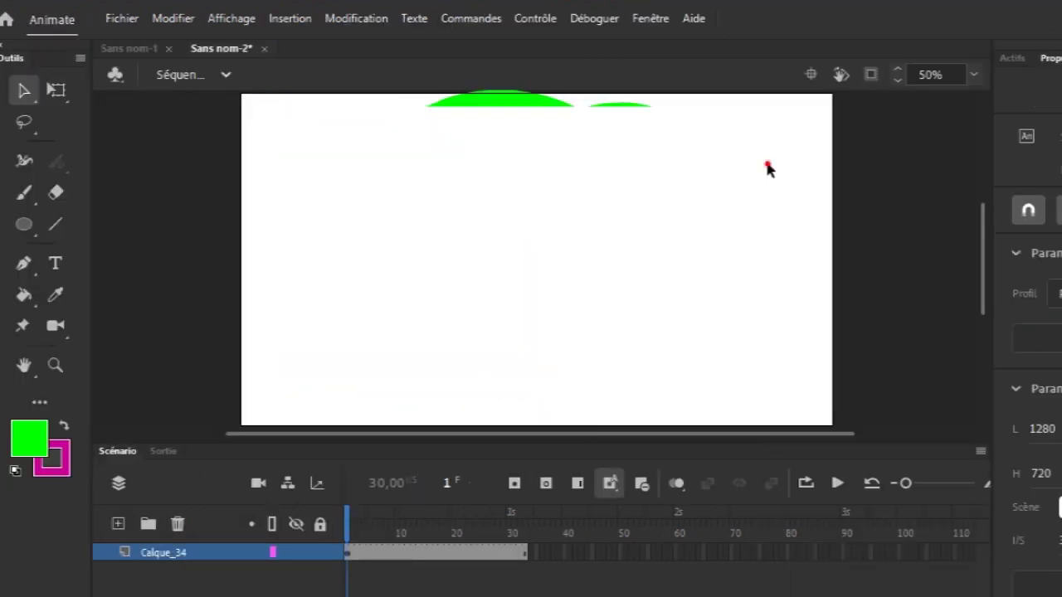
left_click_drag(500, 165, 124, 83)
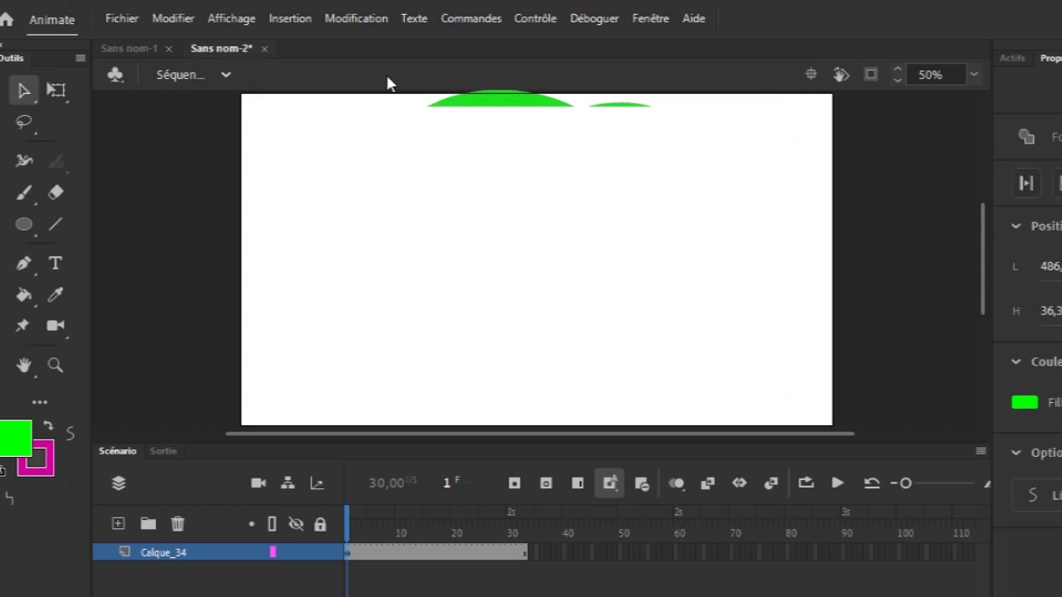
key("Delete")
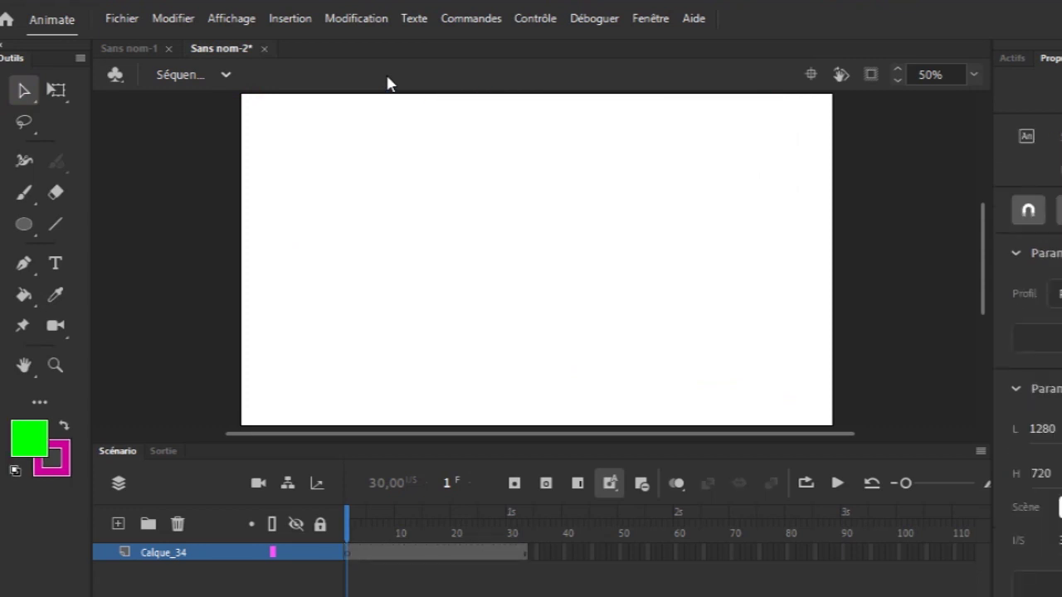
Draw two long wavy magenta strokes, one above the other, across the stage with the regular Brush tool
left_click(25, 194)
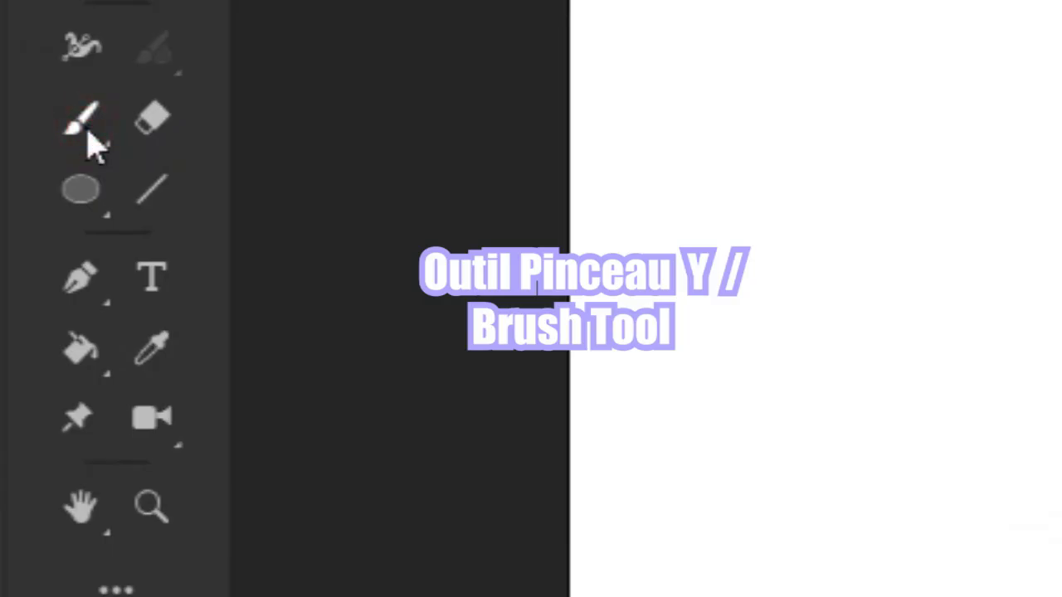
left_click(83, 123)
left_click(88, 132)
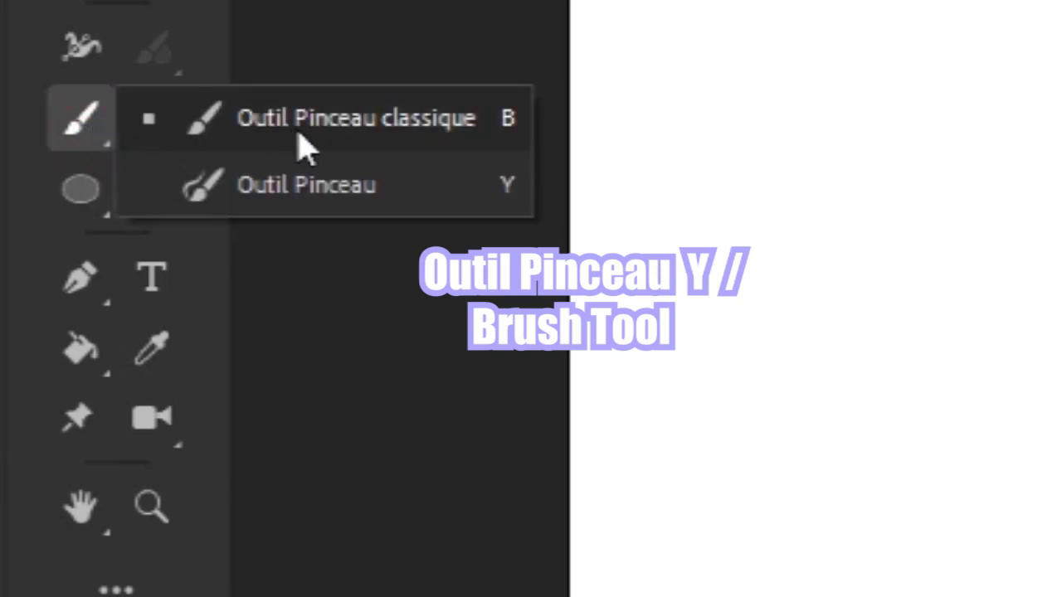
left_click(318, 201)
mouse_move(296, 180)
left_mouse_down()
mouse_move(410, 159)
mouse_move(579, 242)
mouse_move(686, 194)
left_mouse_up()
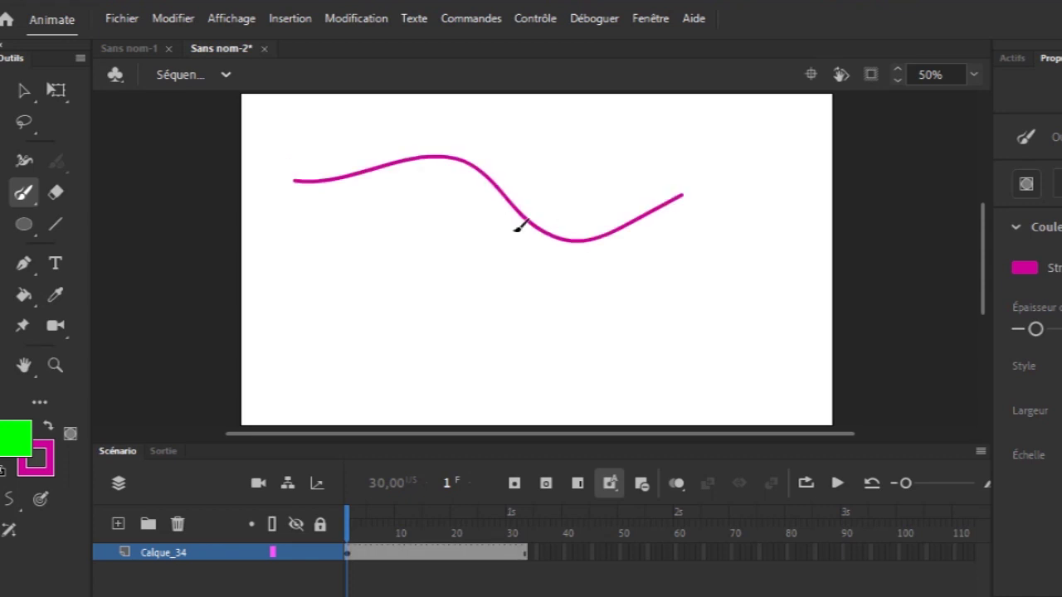
mouse_move(331, 300)
left_mouse_down()
mouse_move(383, 286)
mouse_move(574, 369)
mouse_move(726, 307)
left_mouse_up()
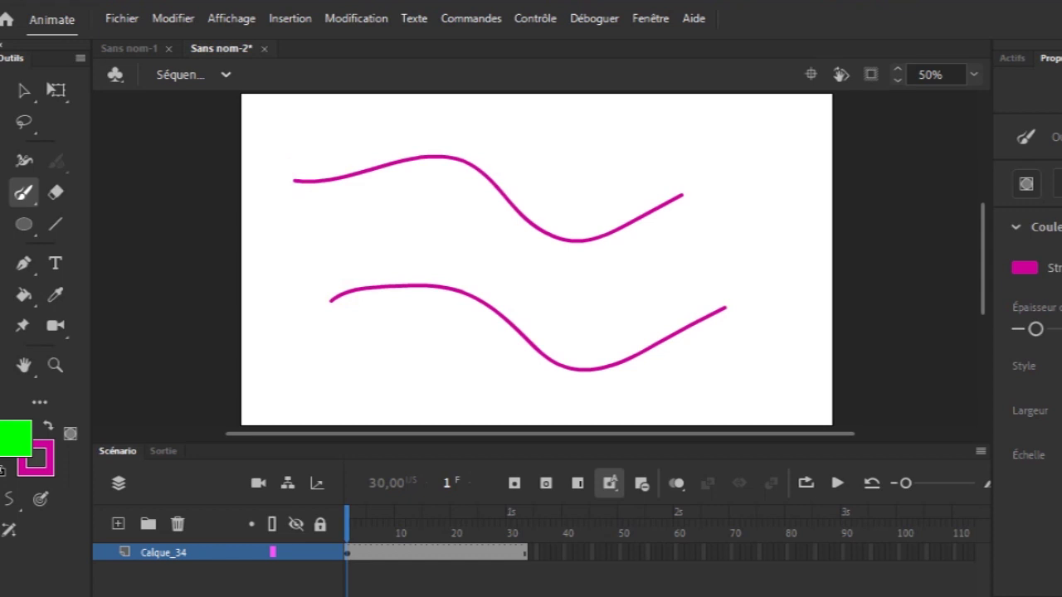
Add an arched stroke, a small zigzag squiggle and a looping letter-like stroke around the two wavy lines
mouse_move(544, 162)
left_mouse_down()
mouse_move(635, 147)
mouse_move(775, 154)
mouse_move(815, 213)
left_mouse_up()
mouse_move(756, 262)
left_mouse_down()
mouse_move(690, 307)
mouse_move(674, 273)
mouse_move(722, 243)
mouse_move(697, 230)
left_mouse_up()
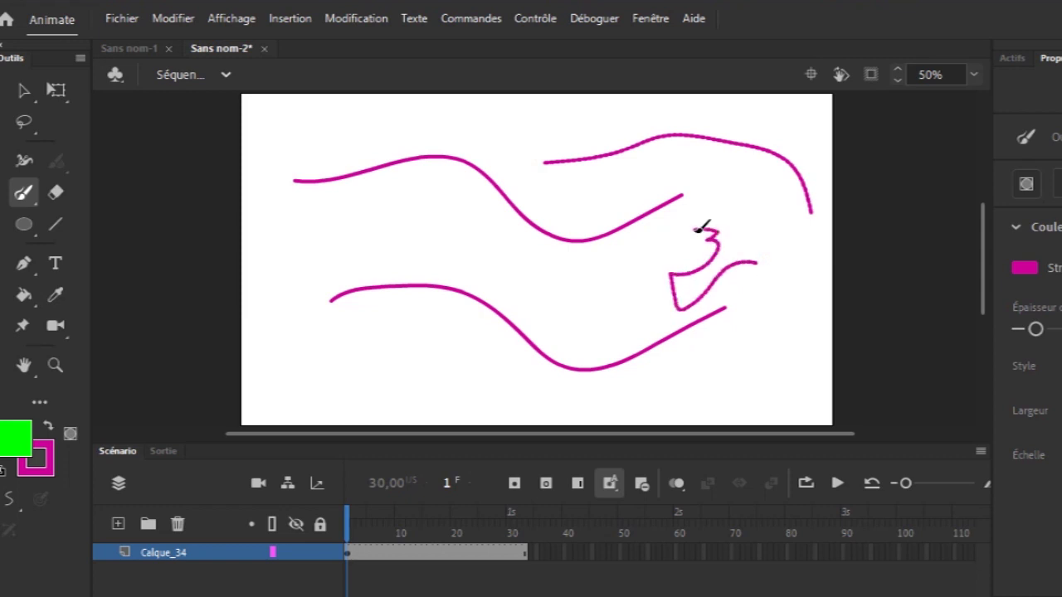
mouse_move(379, 230)
left_mouse_down()
mouse_move(362, 287)
mouse_move(406, 294)
mouse_move(589, 230)
left_mouse_up()
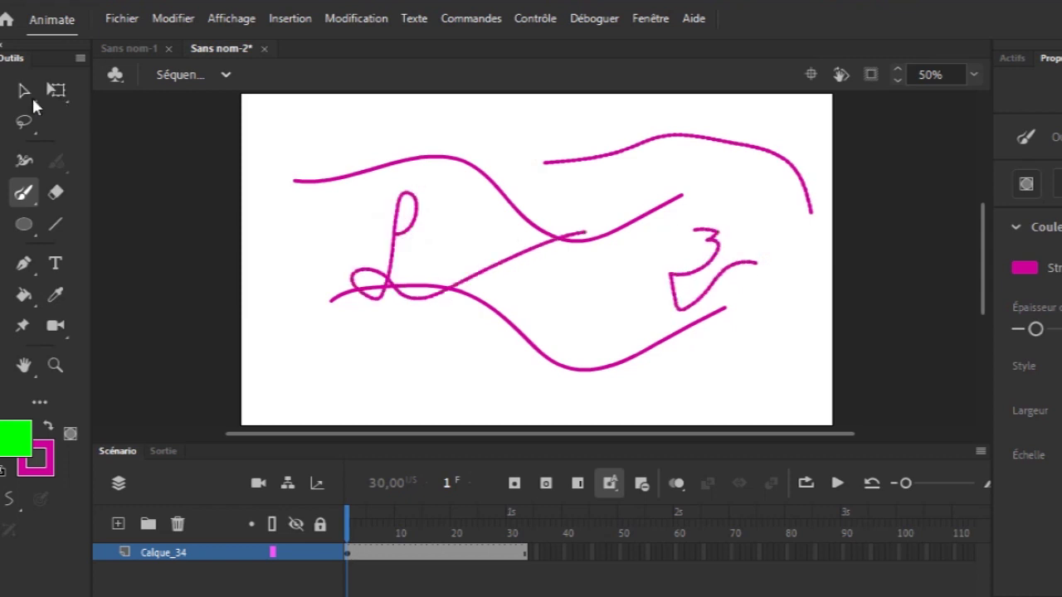
Delete all the magenta brush strokes from the stage
left_click(29, 95)
mouse_move(373, 119)
left_mouse_down()
mouse_move(858, 335)
mouse_move(856, 387)
left_mouse_up()
key("Delete")
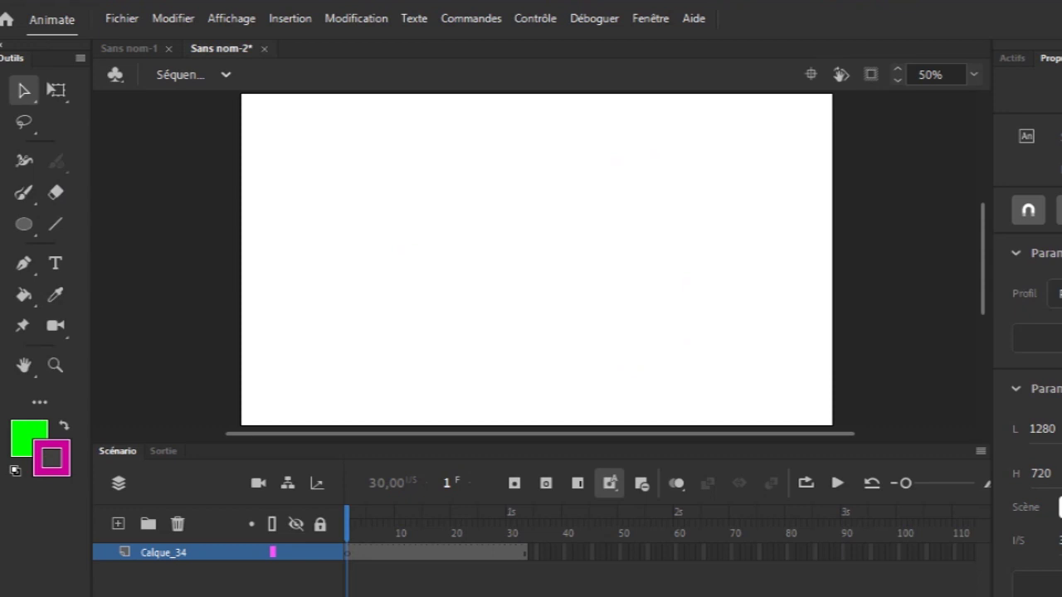
Draw two wavy magenta lines, one above the other, across the stage with the Pencil tool
key("shift+y")
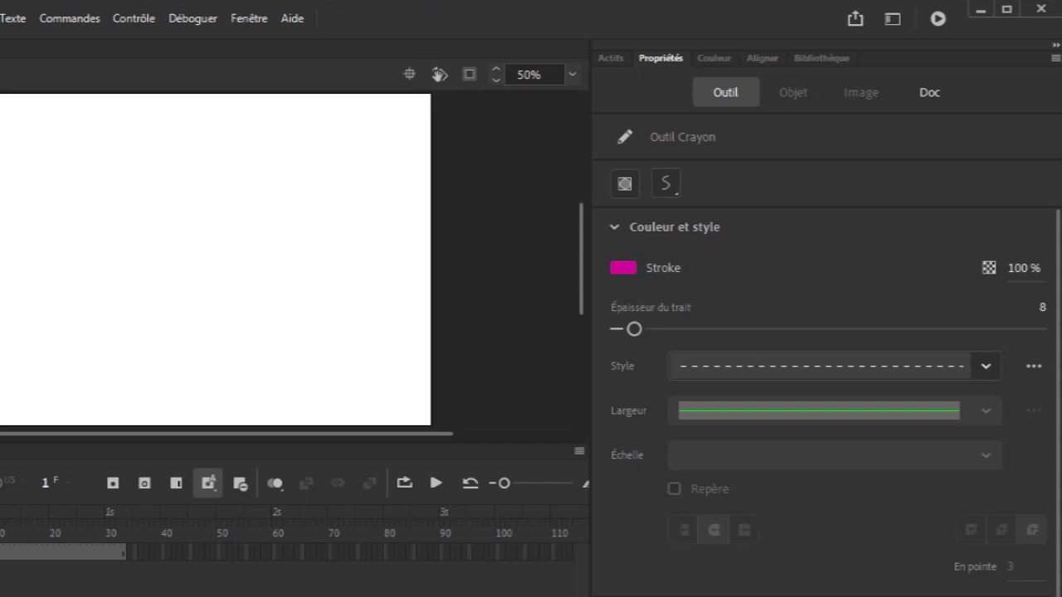
mouse_move(20, 166)
left_mouse_down()
mouse_move(180, 189)
mouse_move(209, 148)
left_mouse_up()
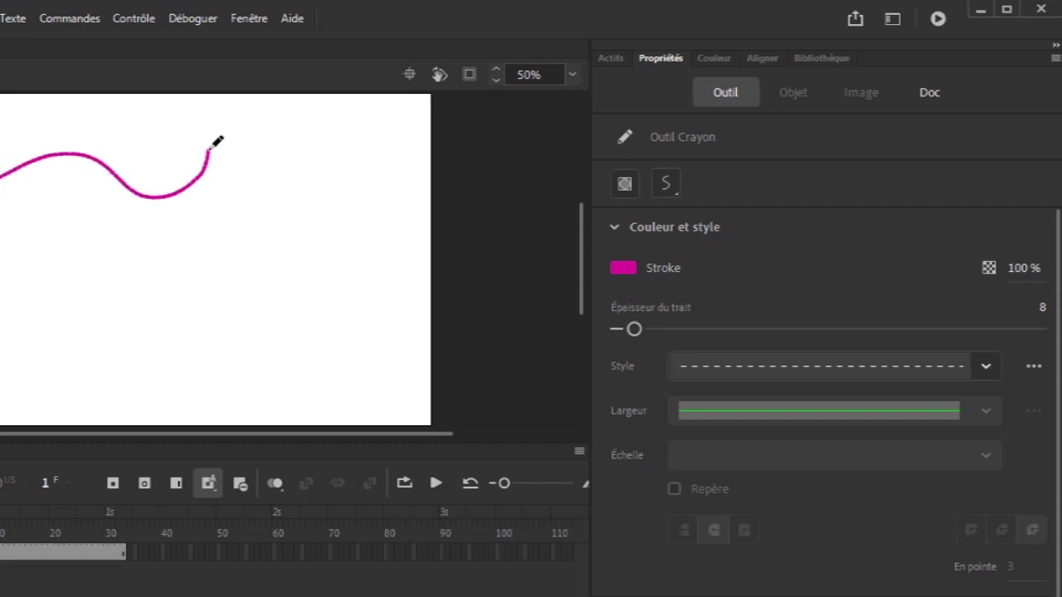
mouse_move(1, 241)
left_mouse_down()
mouse_move(92, 285)
mouse_move(305, 218)
left_mouse_up()
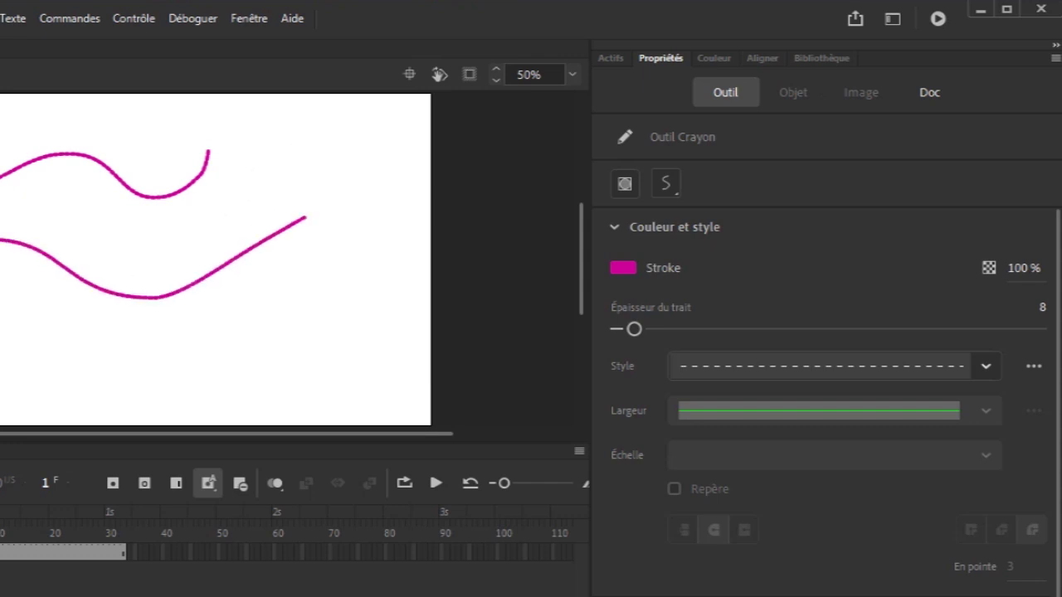
Delete both wavy pencil lines from the stage
key("v")
mouse_move(1, 131)
left_mouse_down()
mouse_move(297, 239)
mouse_move(400, 354)
left_mouse_up()
key("Delete")
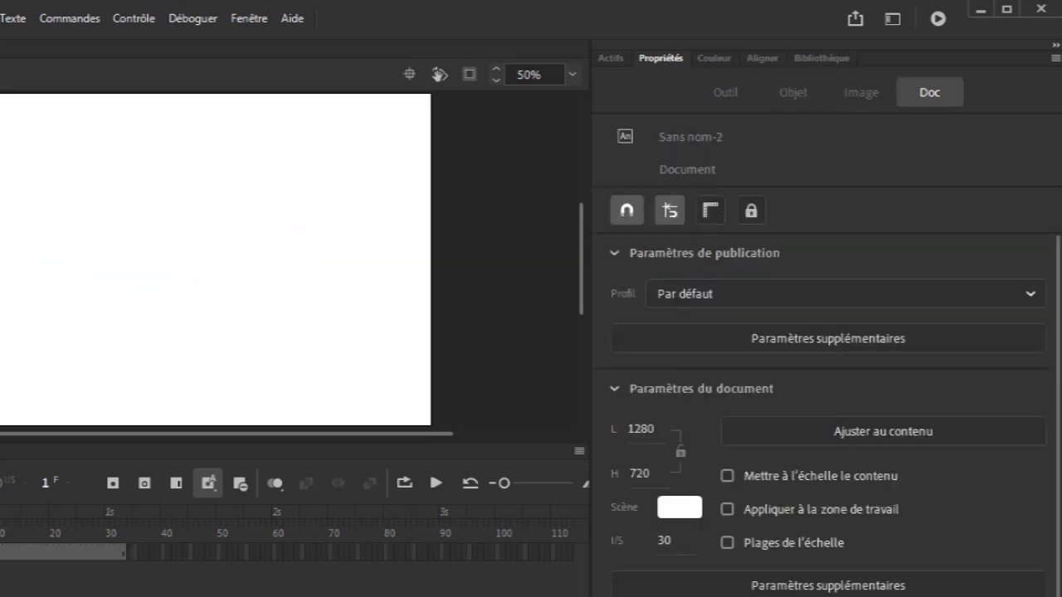
Give the Pencil tool a solid stroke style and the variable width profile that is pinched in the middle
key("y")
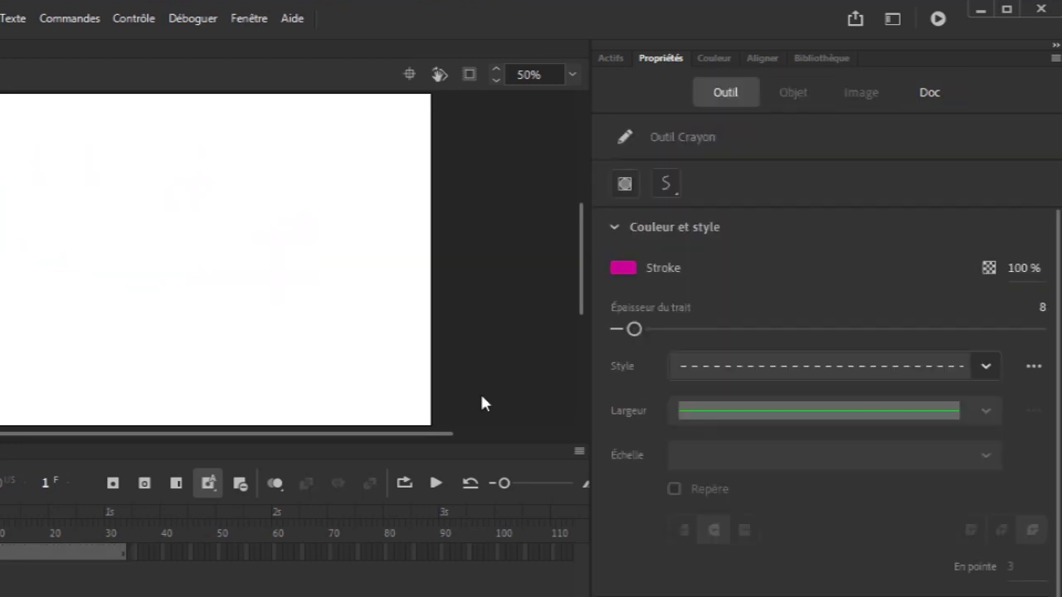
left_click(985, 372)
left_click(886, 431)
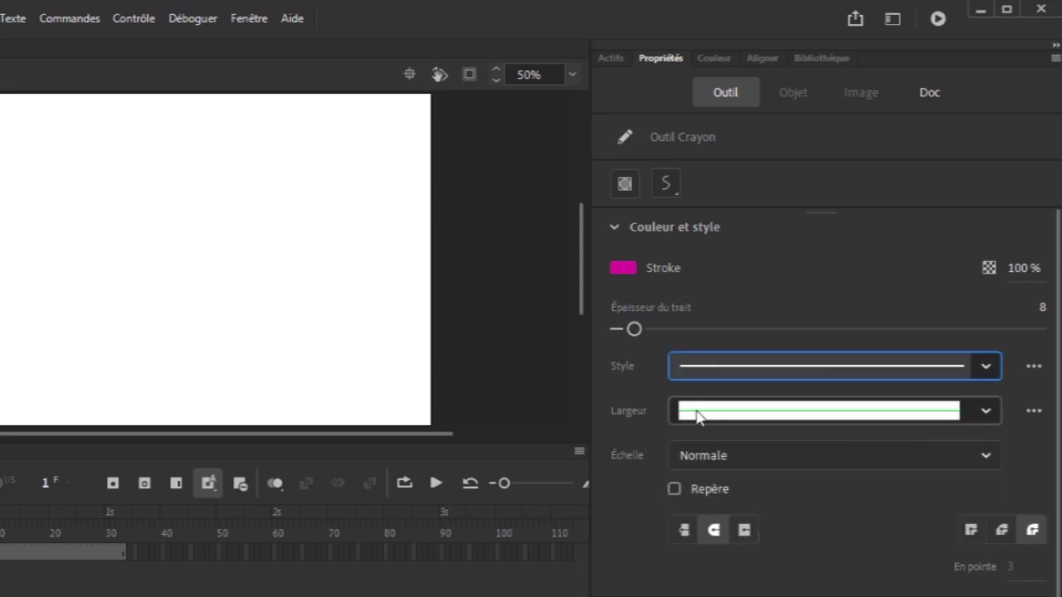
left_click(985, 456)
left_click(986, 459)
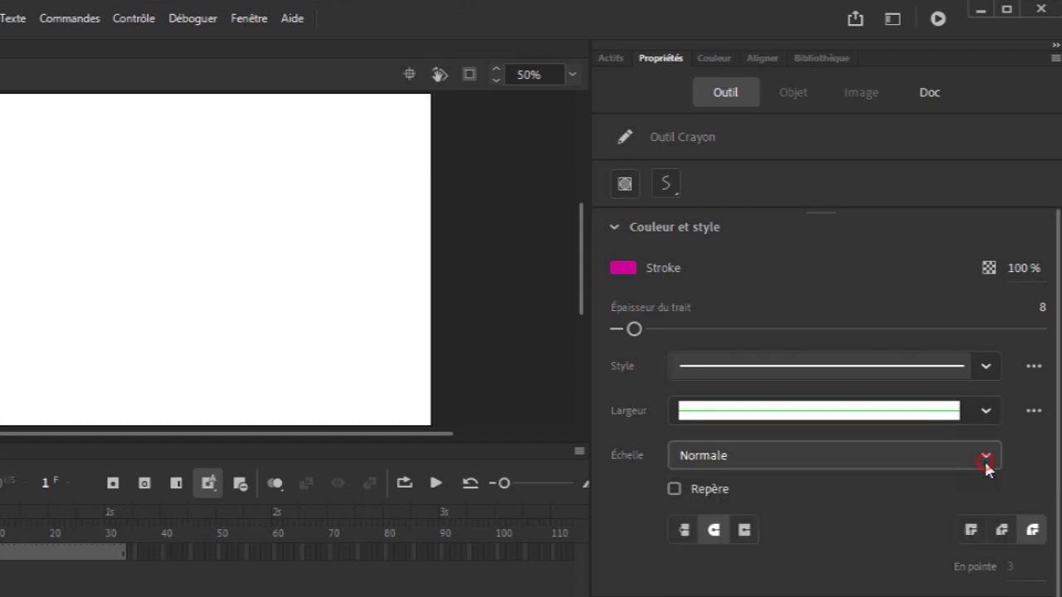
left_click(986, 411)
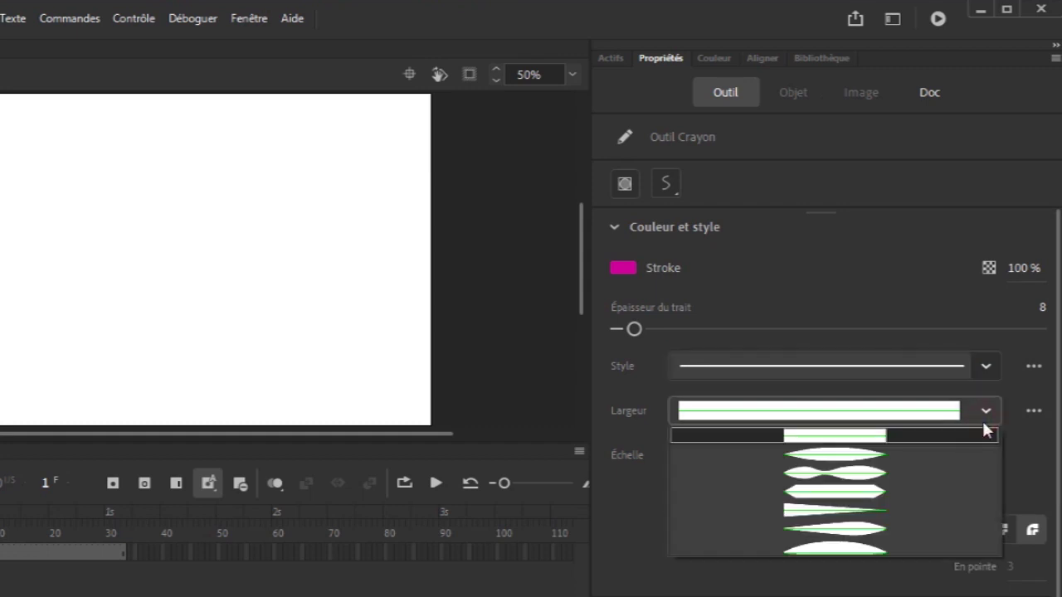
left_click(855, 477)
Draw a long wavy pencil line and four shorter curves around it, trying pinched, tapering and uniform width profiles
mouse_move(1, 190)
left_mouse_down()
mouse_move(154, 253)
mouse_move(409, 234)
left_mouse_up()
mouse_move(99, 168)
left_mouse_down()
mouse_move(160, 174)
mouse_move(217, 157)
left_mouse_up()
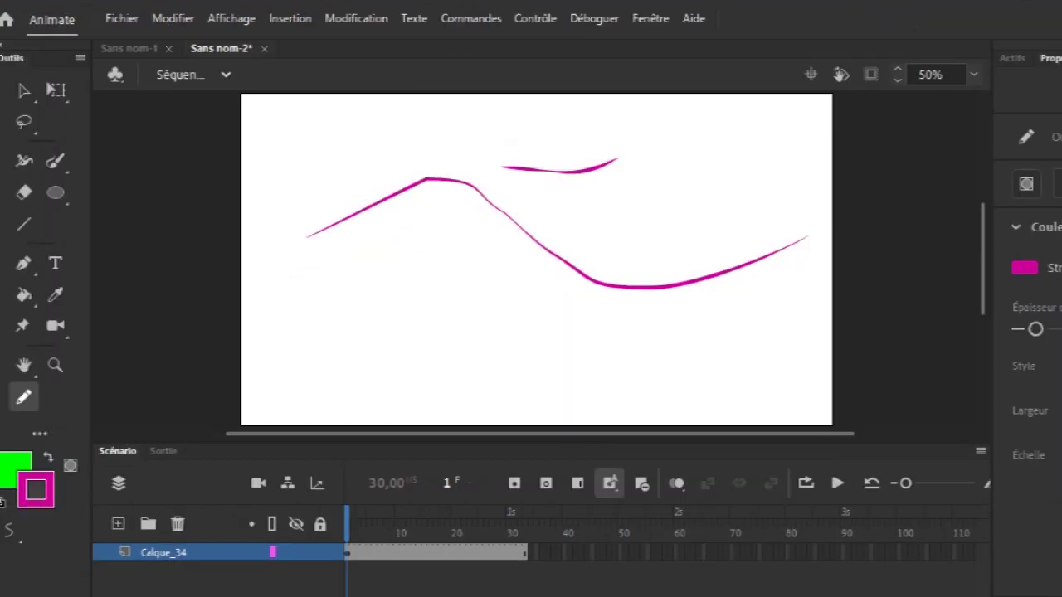
mouse_move(332, 332)
left_mouse_down()
mouse_move(484, 319)
mouse_move(564, 381)
left_mouse_up()
left_click_drag(576, 329, 660, 353)
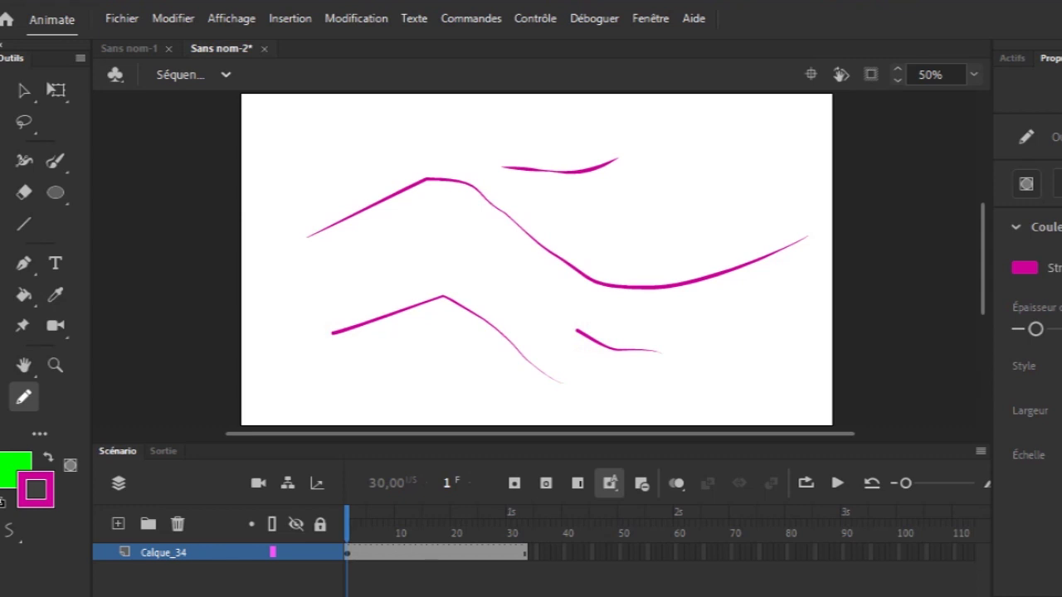
mouse_move(349, 156)
left_mouse_down()
mouse_move(388, 145)
mouse_move(524, 149)
left_mouse_up()
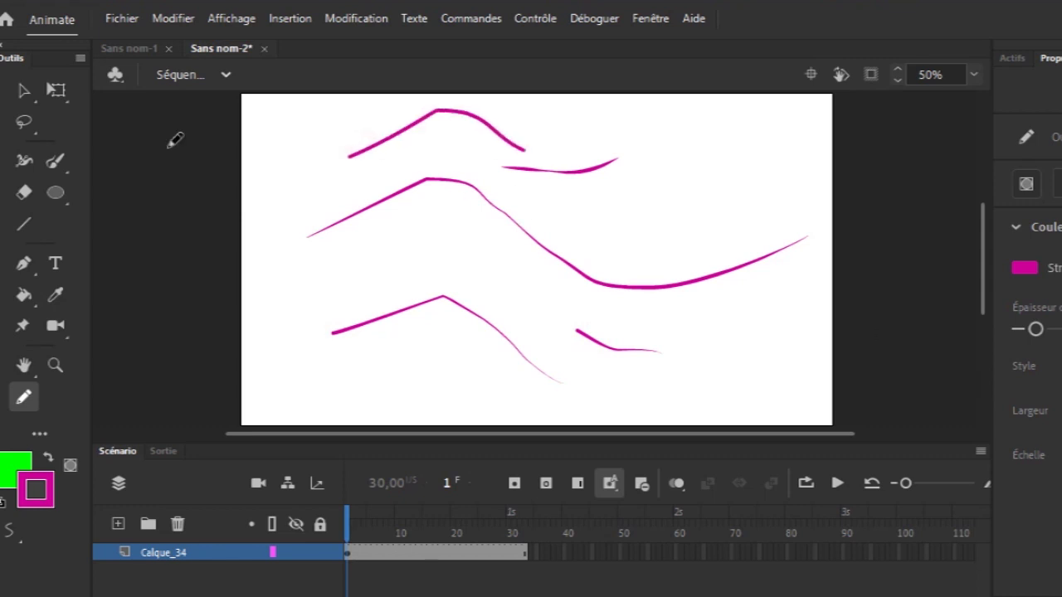
Delete all the pencil strokes, including the leftover arc near the stage's upper edge
left_click(23, 90)
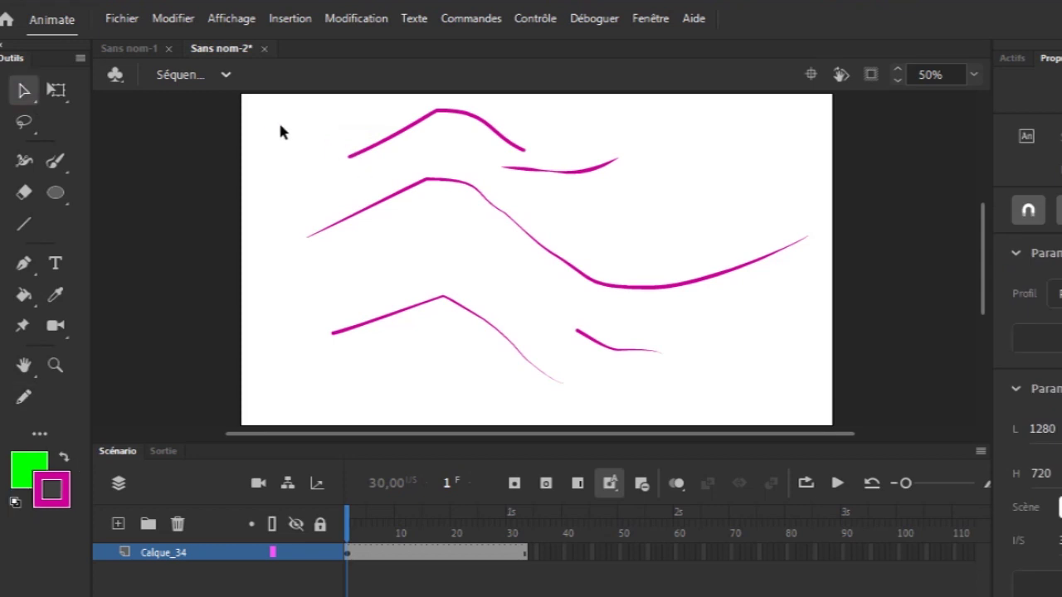
mouse_move(268, 123)
left_mouse_down()
mouse_move(766, 244)
mouse_move(830, 422)
mouse_move(856, 423)
left_mouse_up()
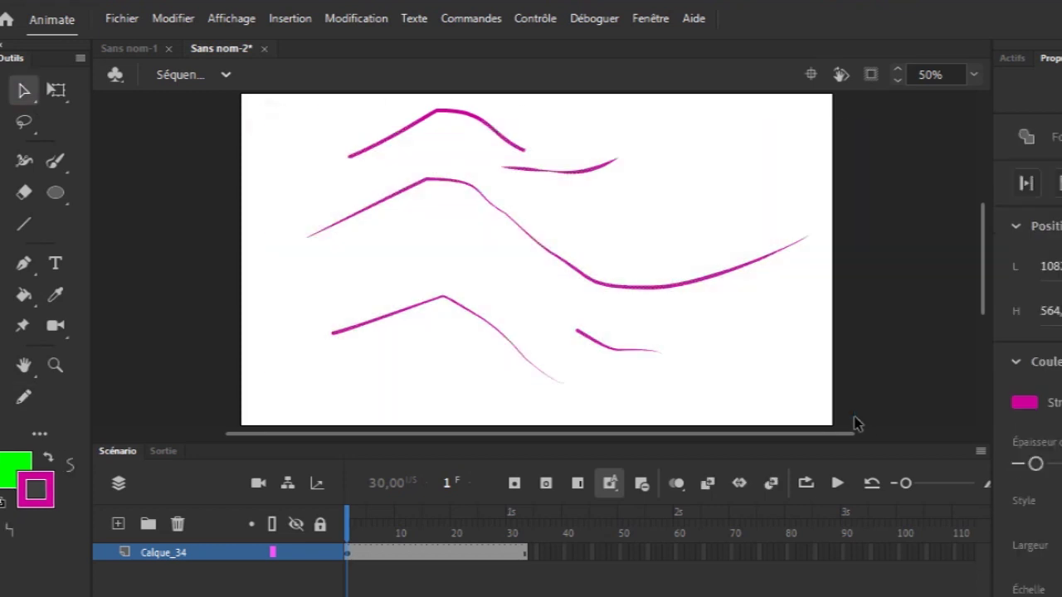
key("Delete")
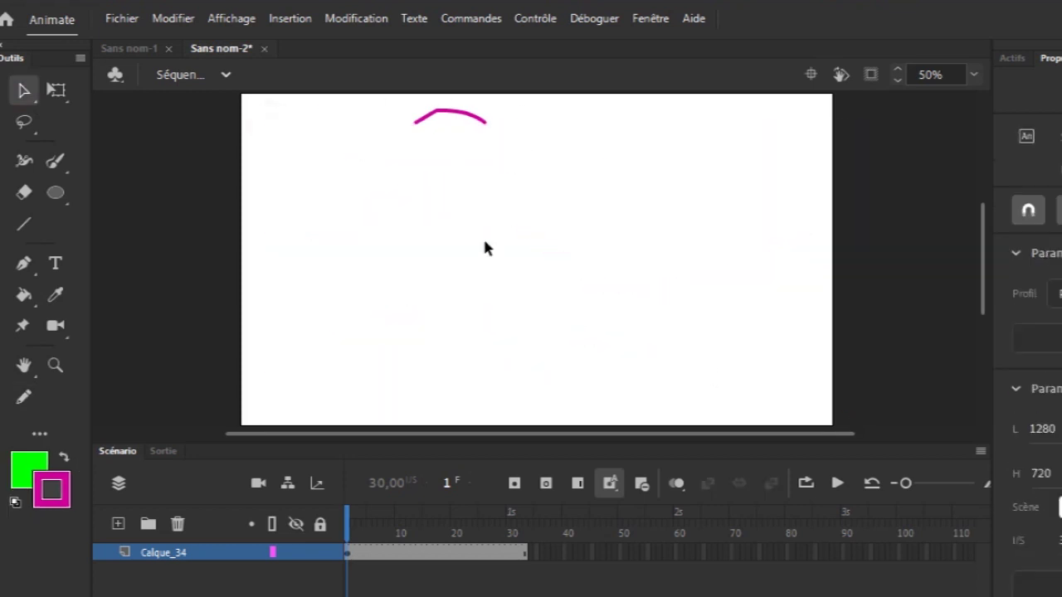
left_click_drag(449, 111, 584, 257)
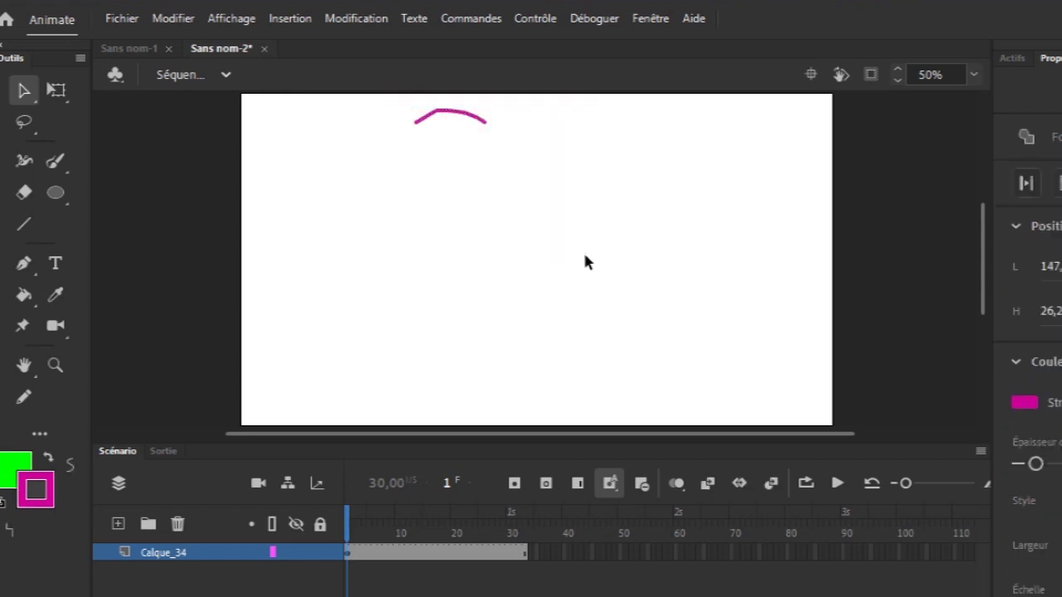
key("Delete")
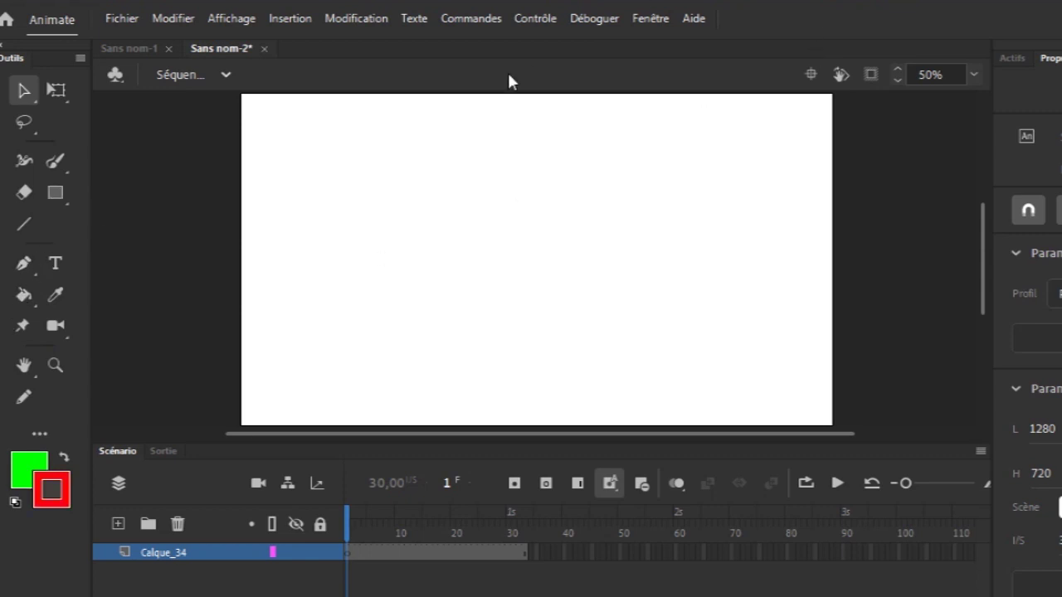
Draw a green square with a red outline, about 400 px per side, on the left half of the stage
left_click(56, 193)
mouse_move(327, 147)
left_mouse_down()
mouse_move(410, 172)
mouse_move(503, 287)
mouse_move(507, 335)
mouse_move(515, 329)
left_mouse_up()
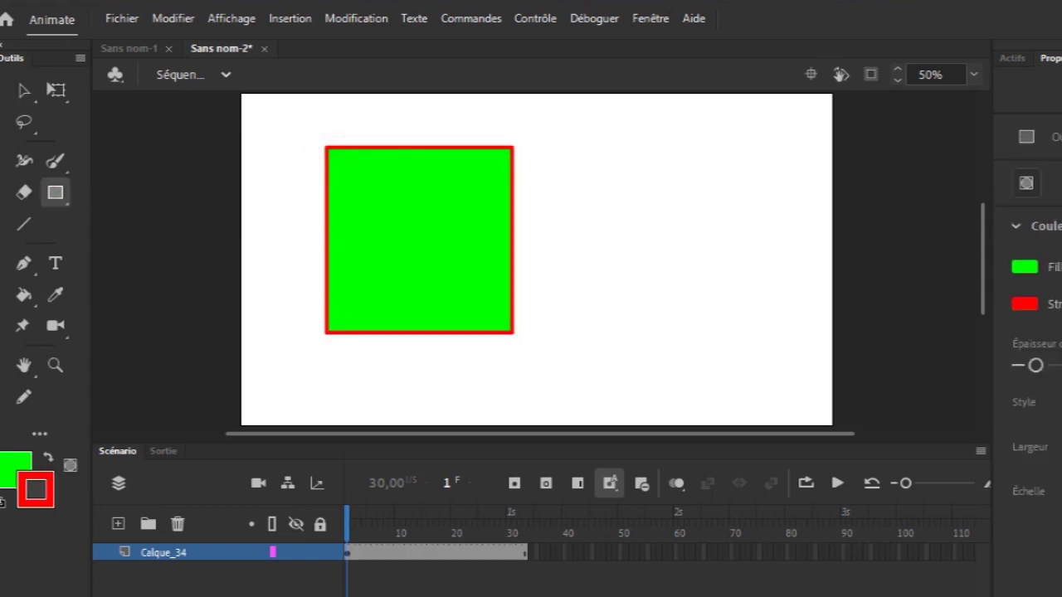
Thicken the square's red outline strongly and place a copy of the square beside it on the right half of the stage
left_click_drag(1038, 367, 1057, 365)
left_click(18, 91)
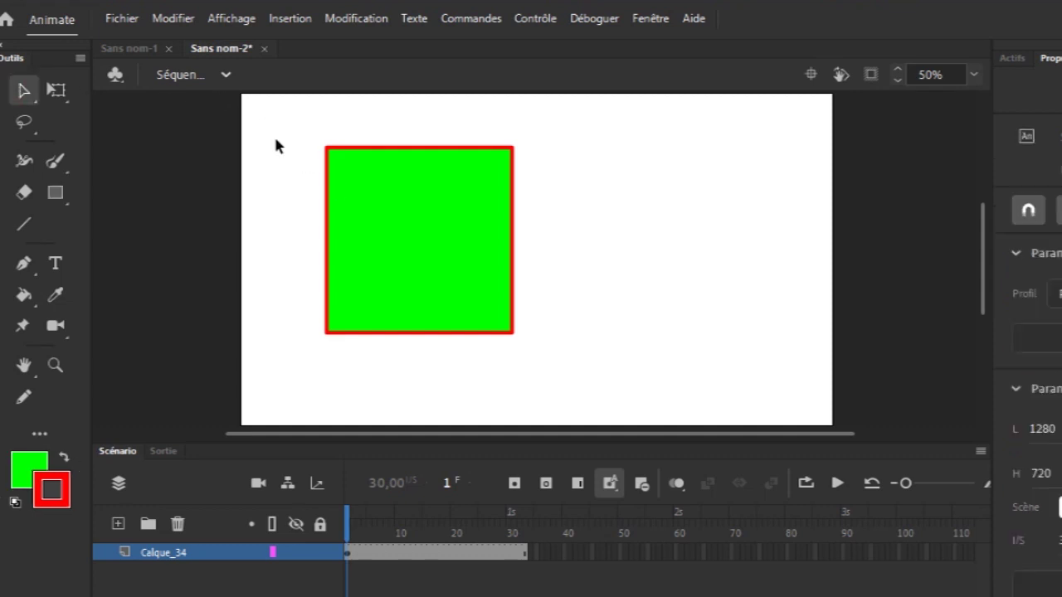
left_click_drag(278, 130, 508, 260)
left_click_drag(547, 362, 548, 363)
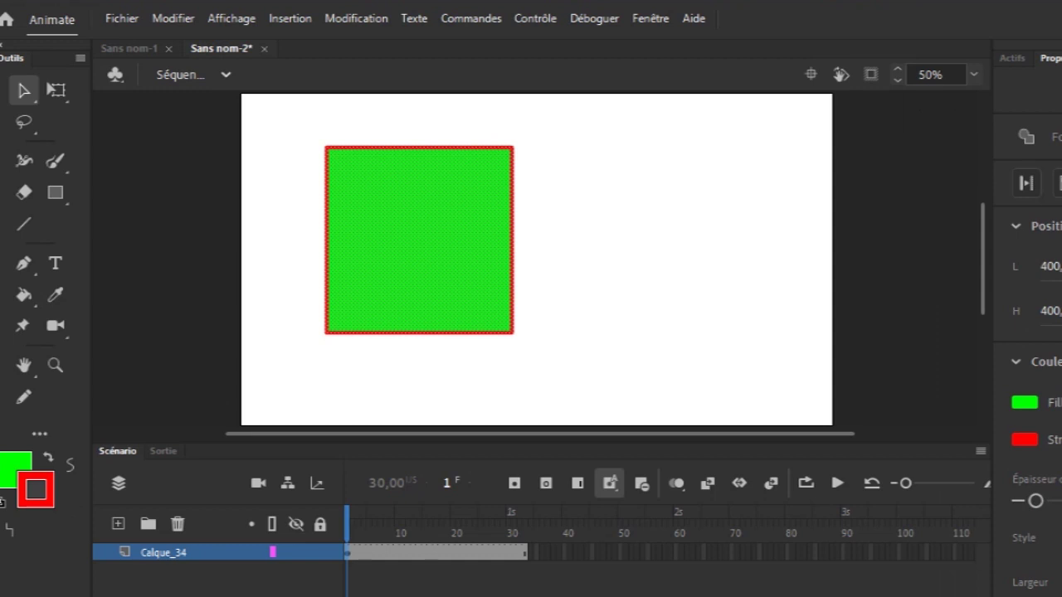
left_click_drag(1037, 504, 1060, 502)
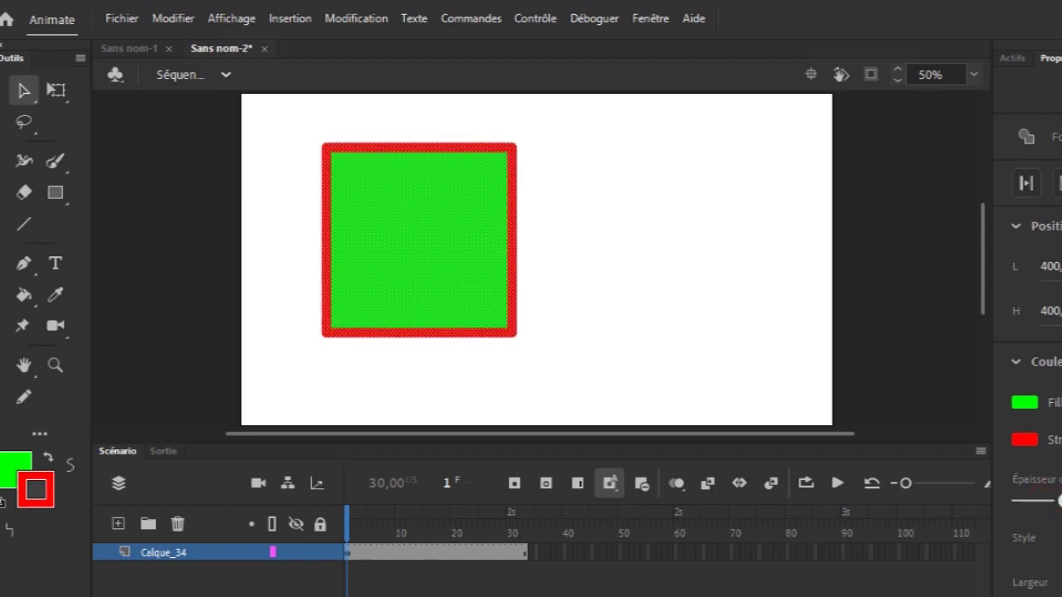
left_click_drag(418, 249, 666, 249)
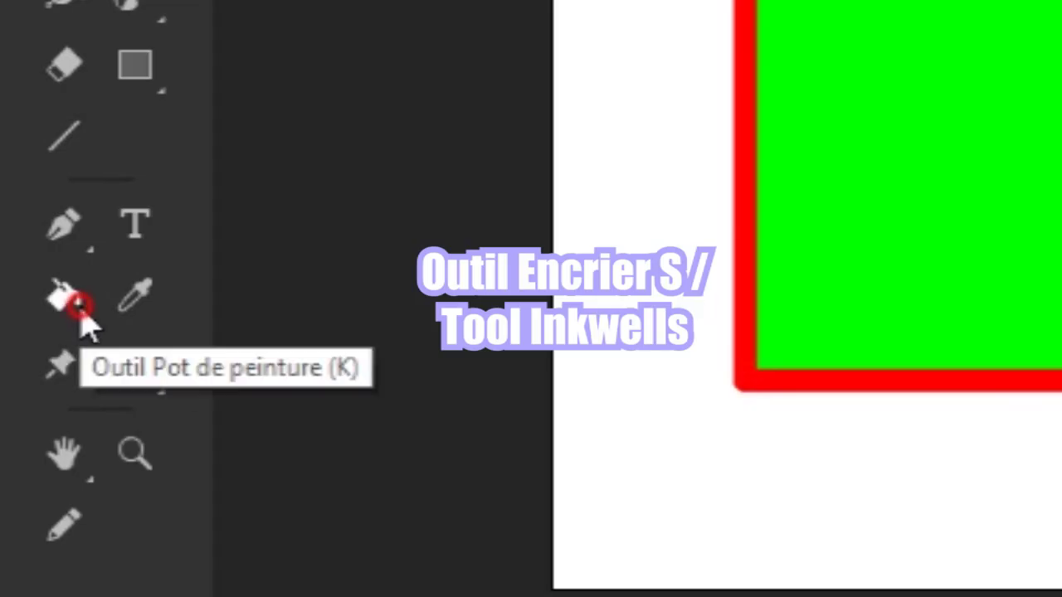
Recolour the outlines of both squares yellow, using the Ink Bottle tool on the unselected left one
left_click(83, 311)
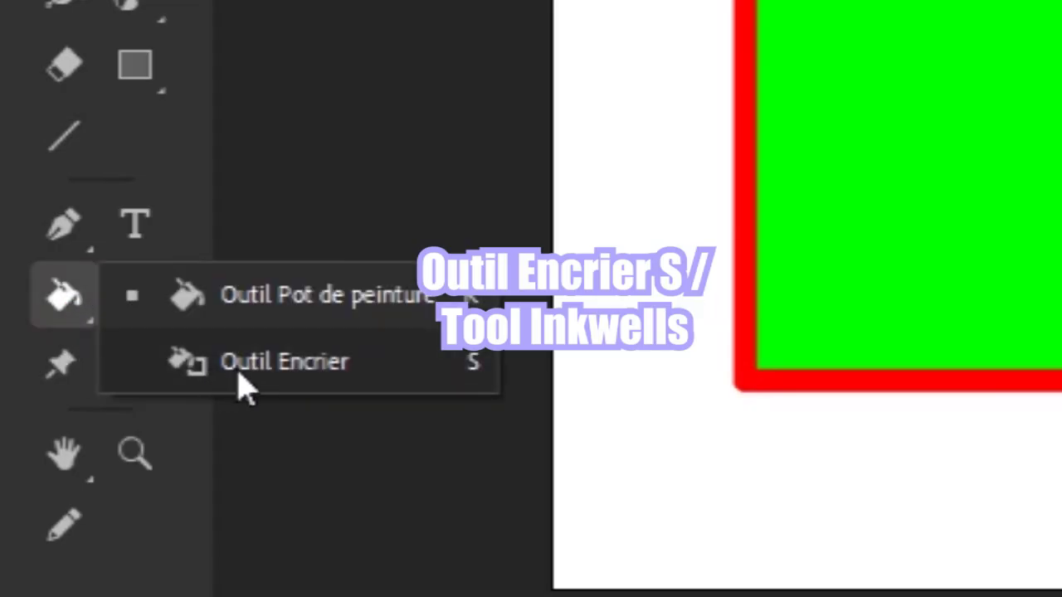
left_click(289, 374)
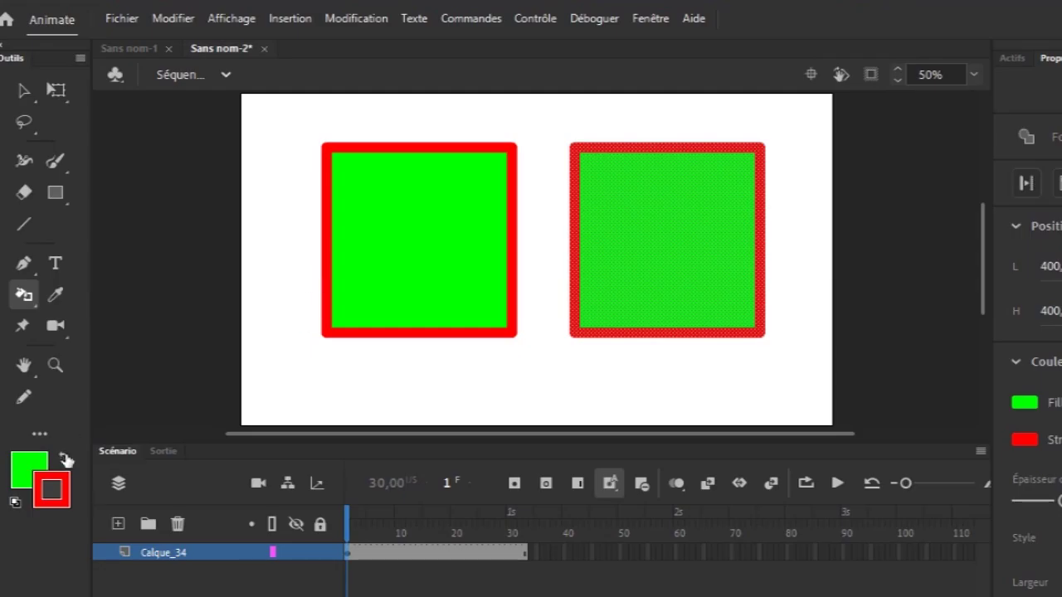
left_click(68, 487)
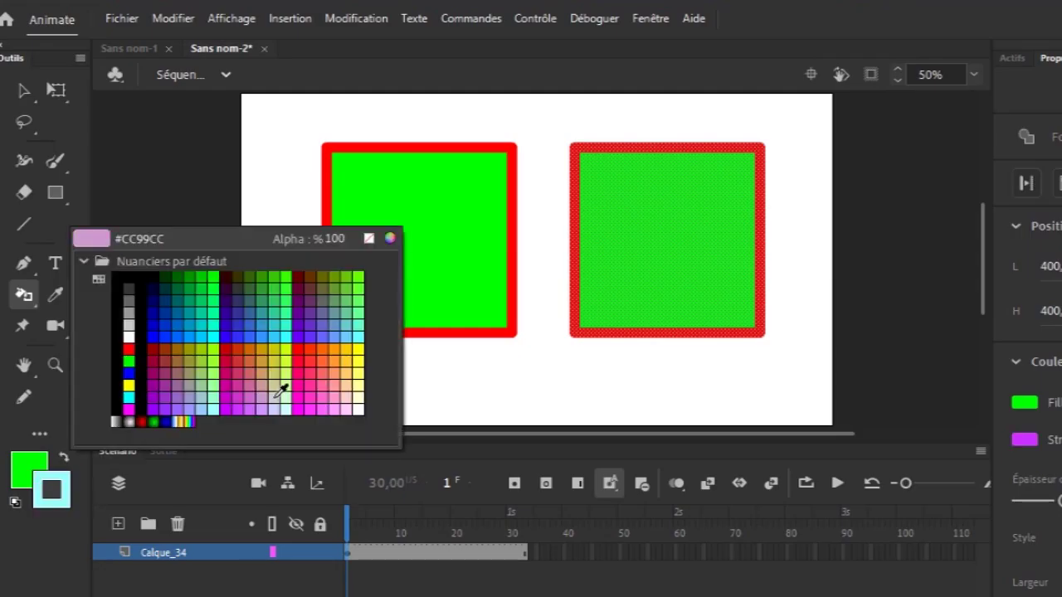
left_click(129, 384)
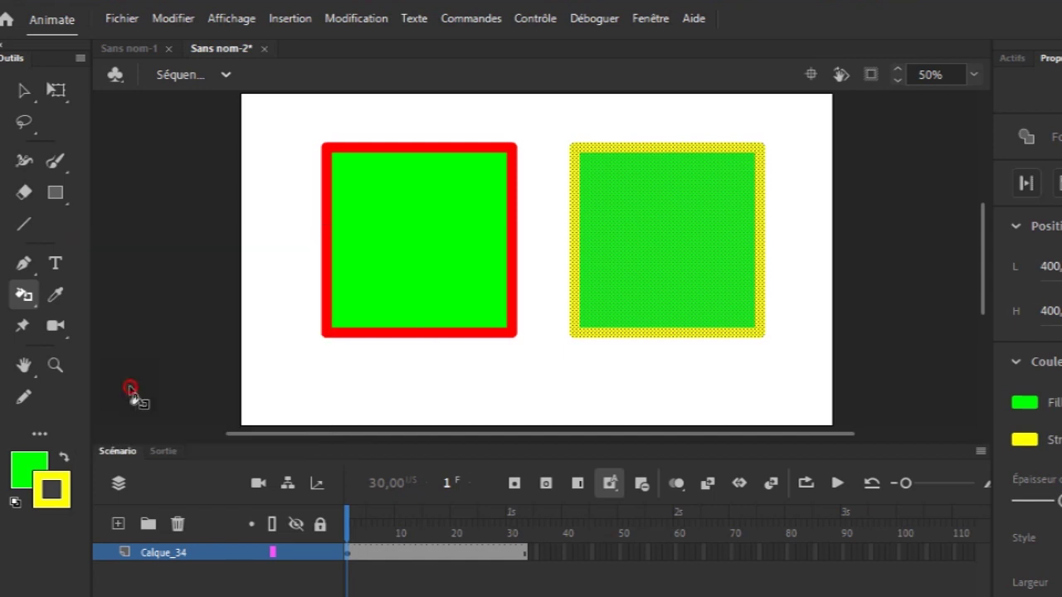
left_click(514, 329)
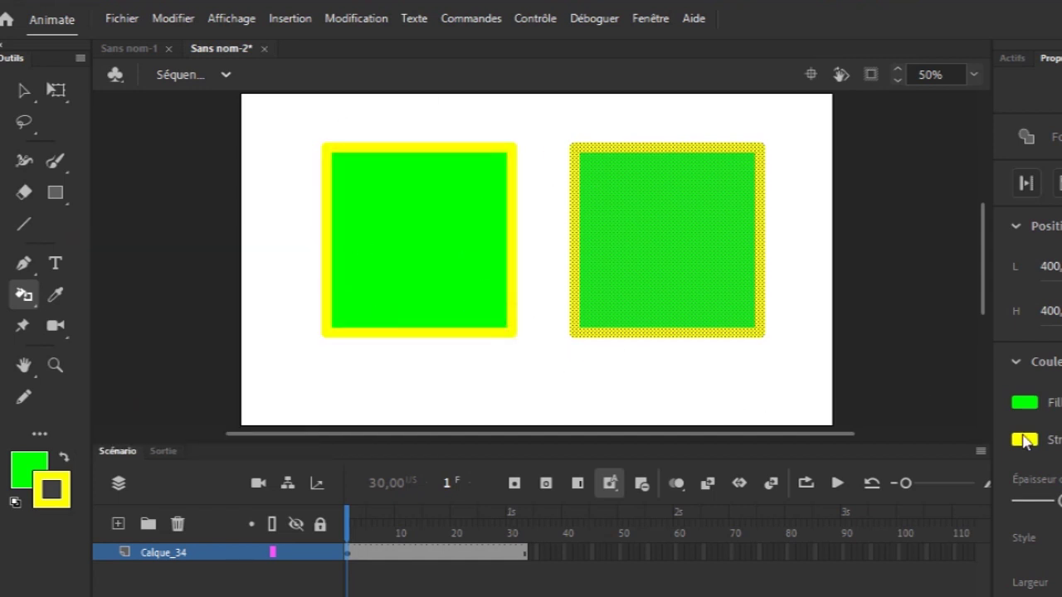
Change the outlines of both squares to red with the Ink Bottle tool
left_click(1025, 439)
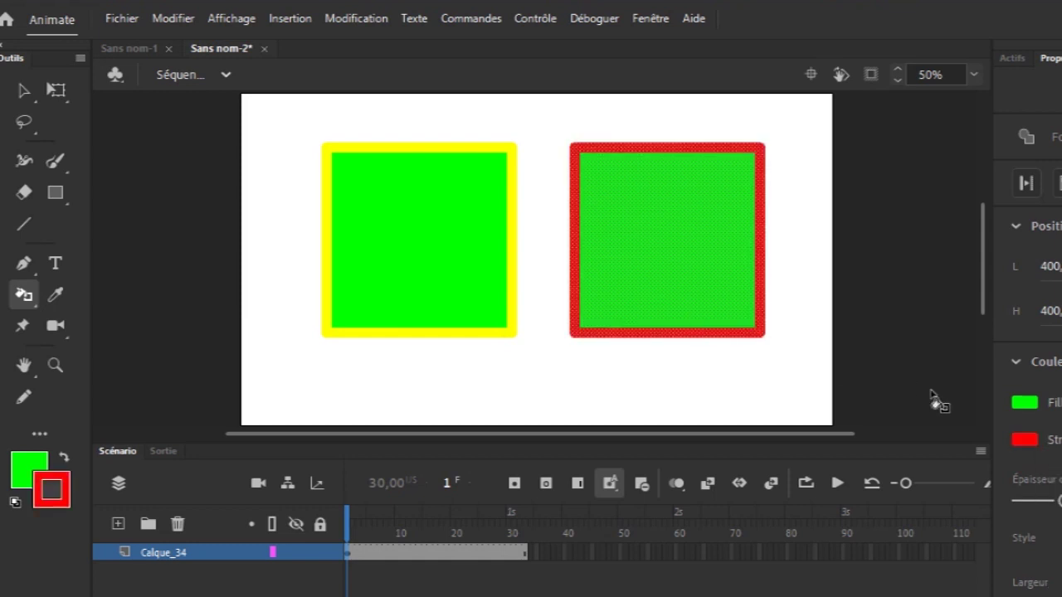
left_click(512, 331)
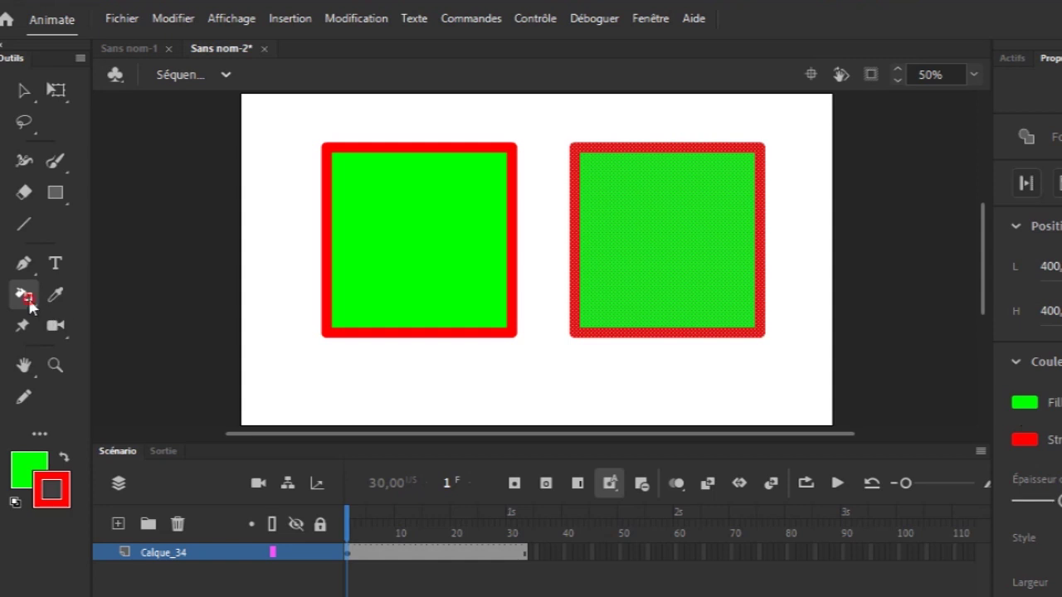
Fill both squares with blue, using the Paint Bucket tool on the left one
left_click_drag(30, 305, 99, 294)
left_click(1027, 404)
left_click(1052, 421)
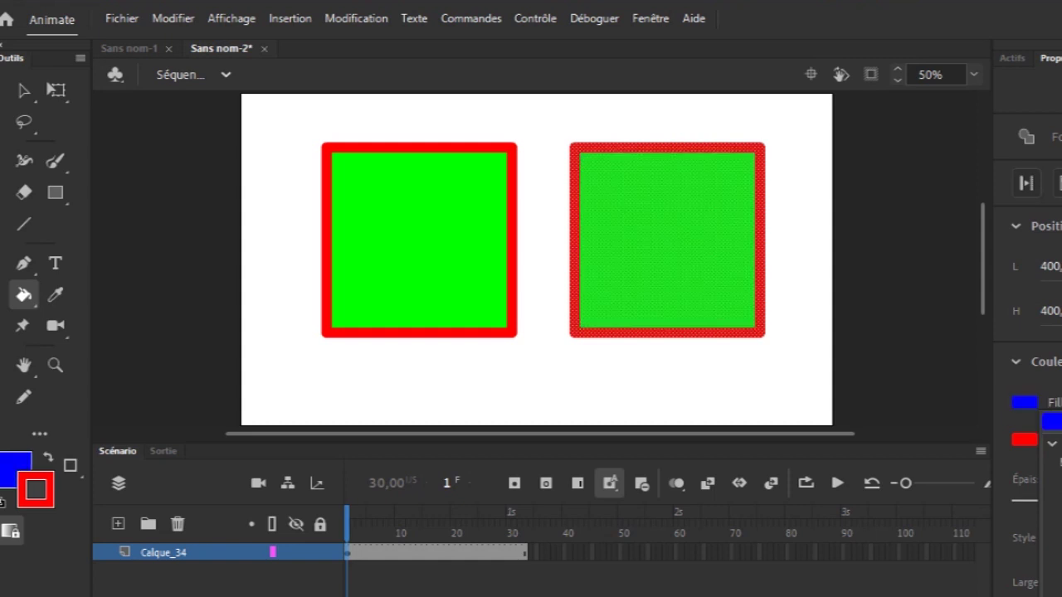
left_click(401, 239)
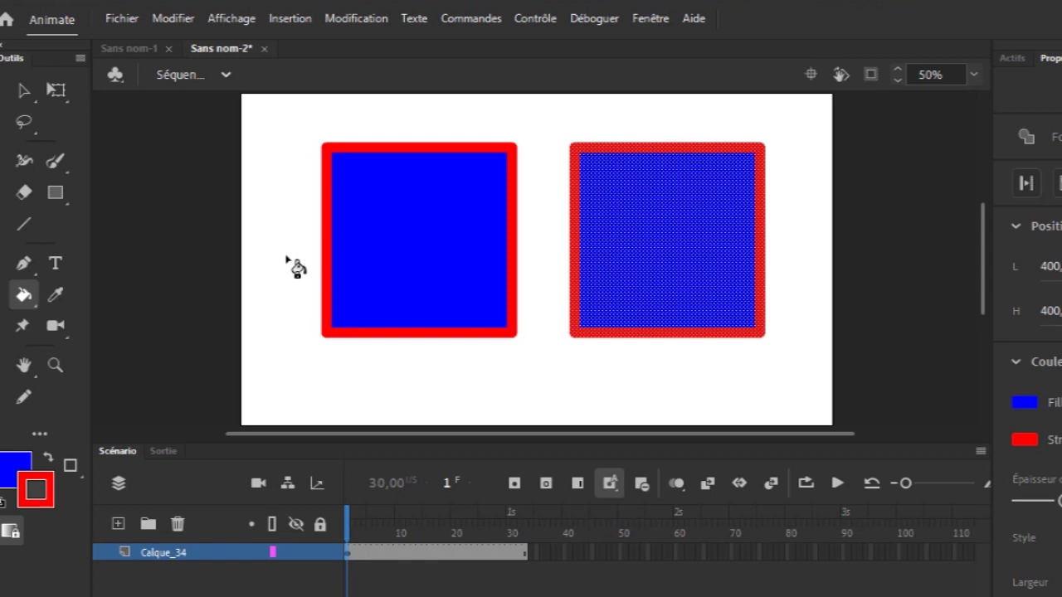
Recolour the outlines of both squares magenta with the Ink Bottle tool and deselect the right square
left_click(30, 299)
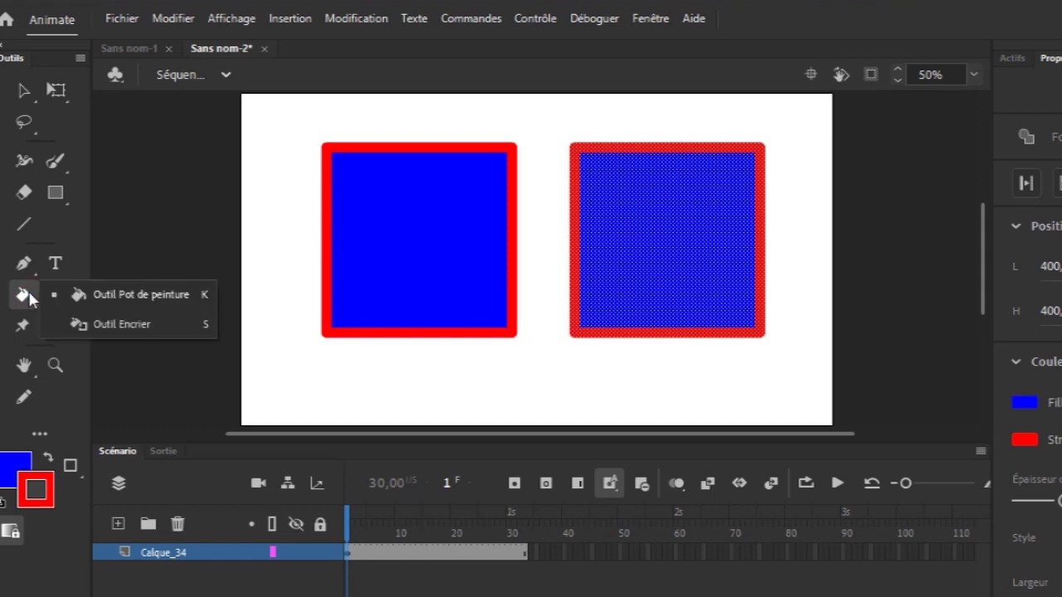
left_click(128, 322)
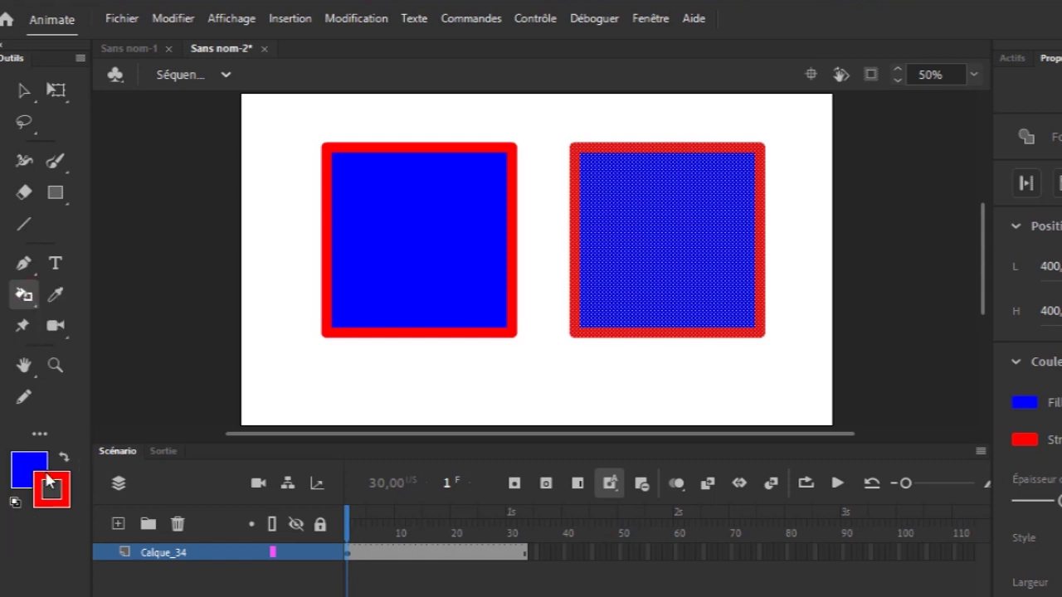
left_click(58, 485)
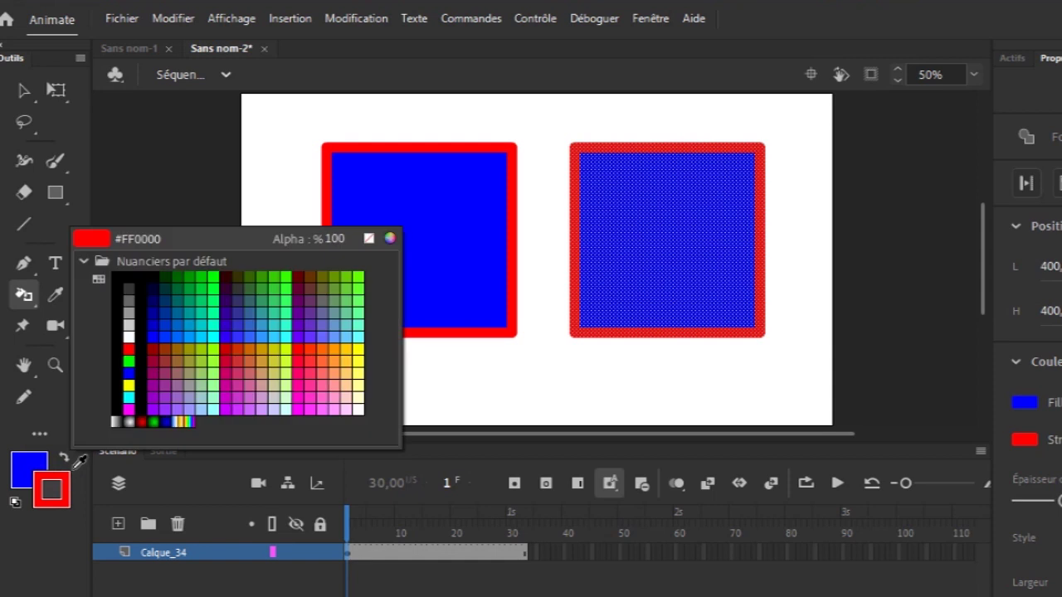
left_click(130, 404)
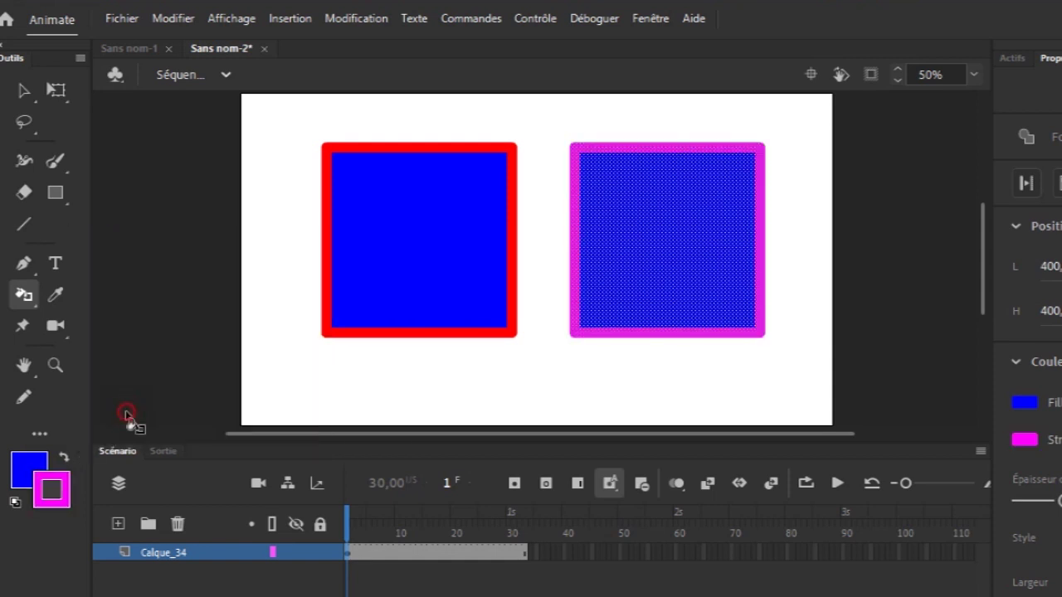
left_click(488, 336)
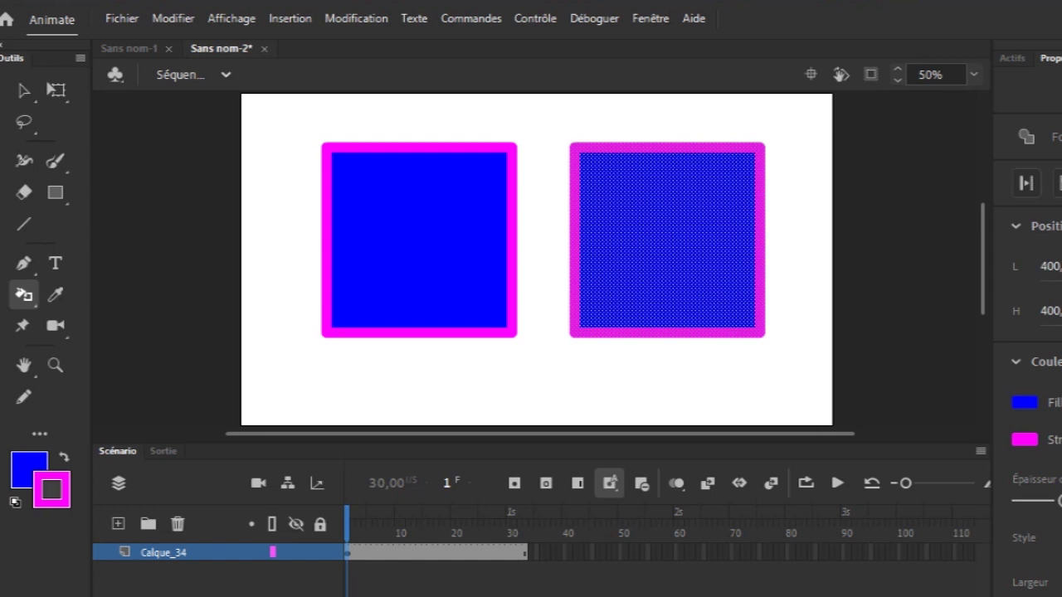
left_click(675, 208)
key("v")
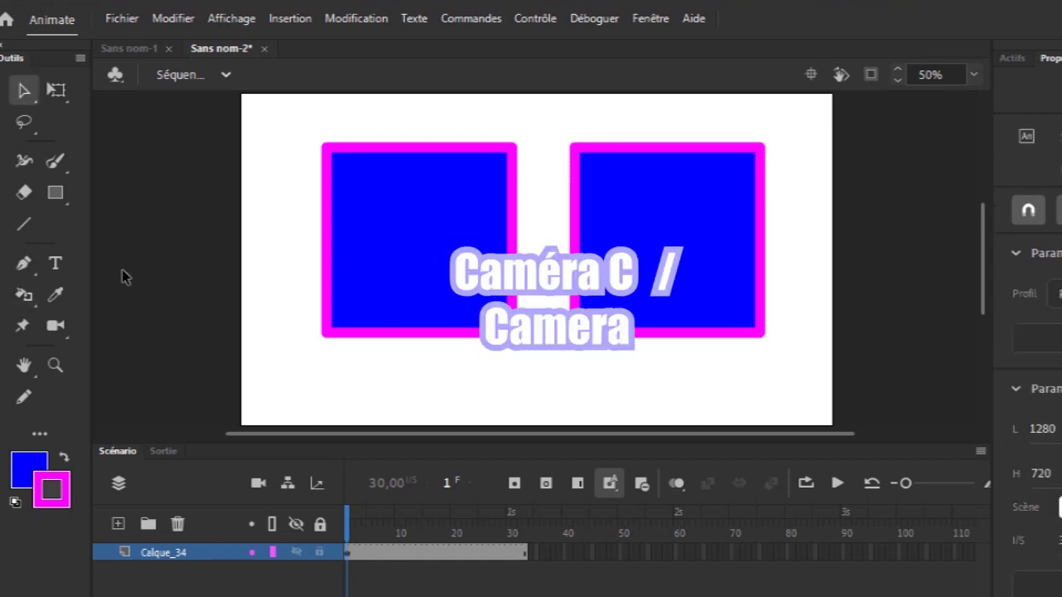
Activate the Camera for the scene and switch its on-stage slider to rotation
left_click(48, 330)
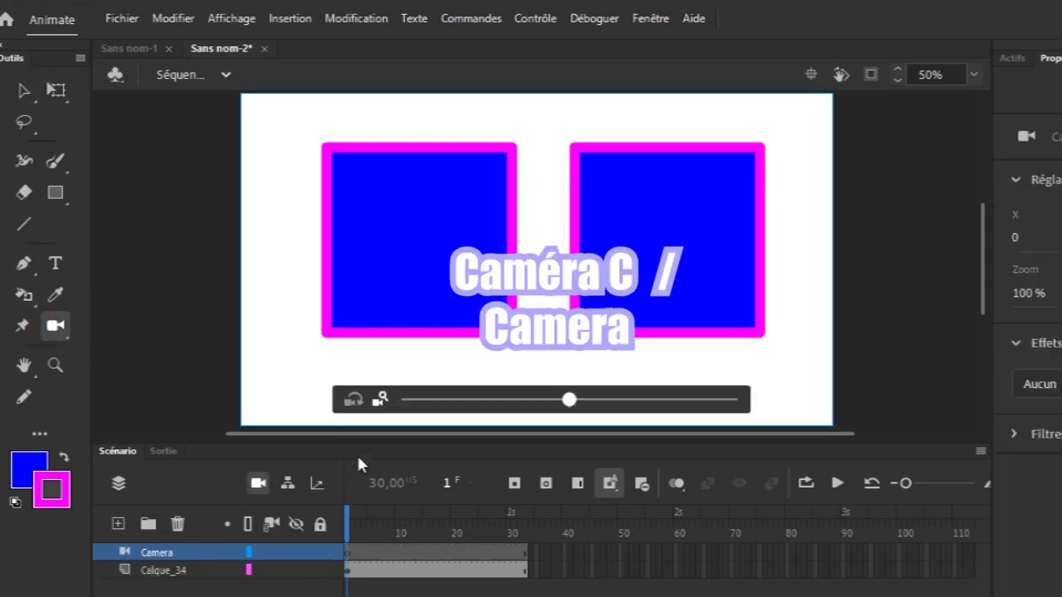
left_click(350, 405)
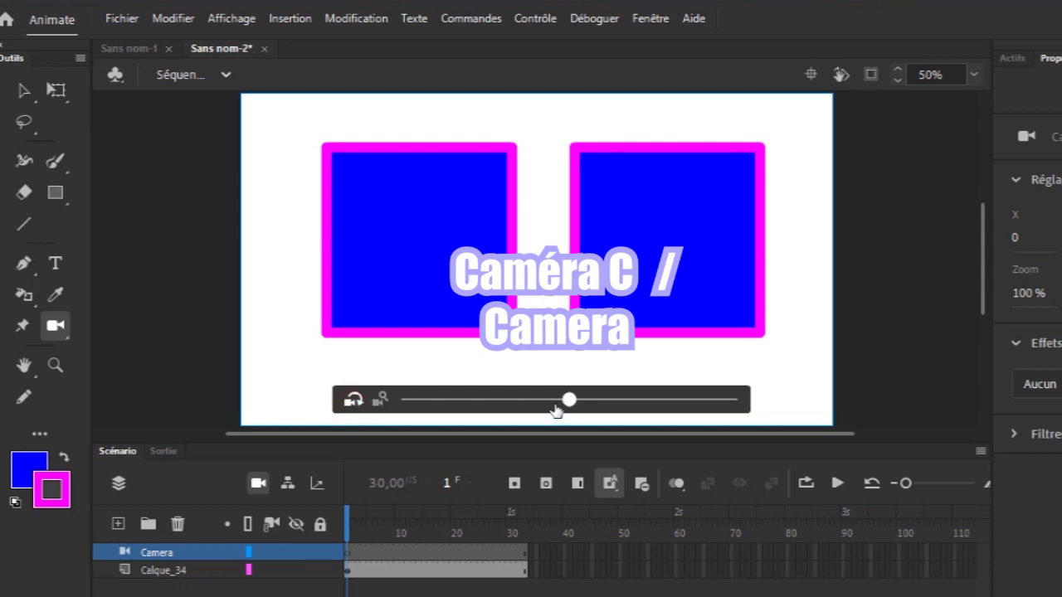